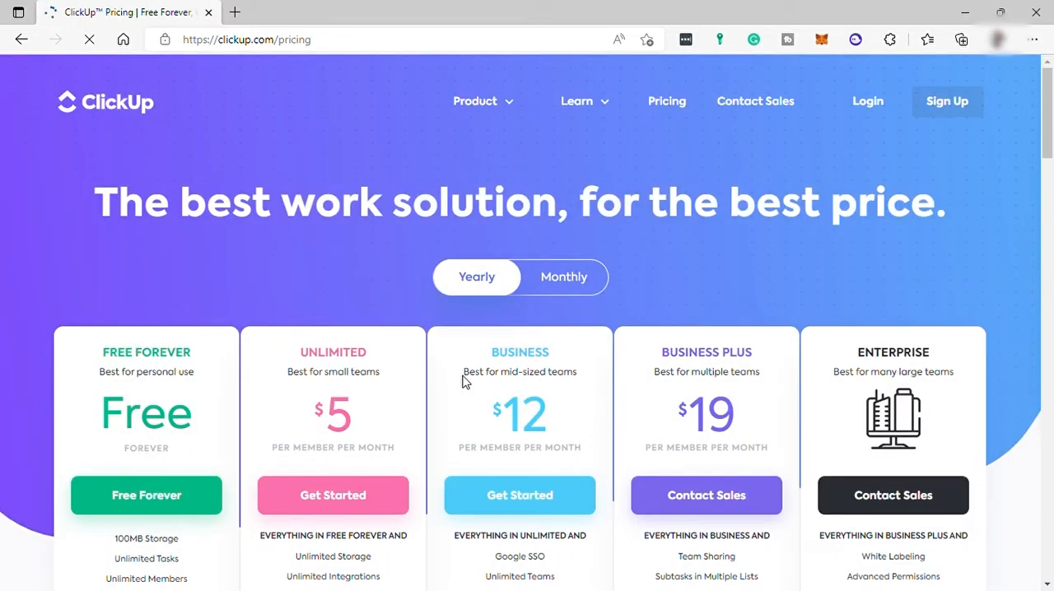
# - Review the ClickUp pricing plans and the features listed under each plan
pyautogui.scroll(-3, 471, 336)
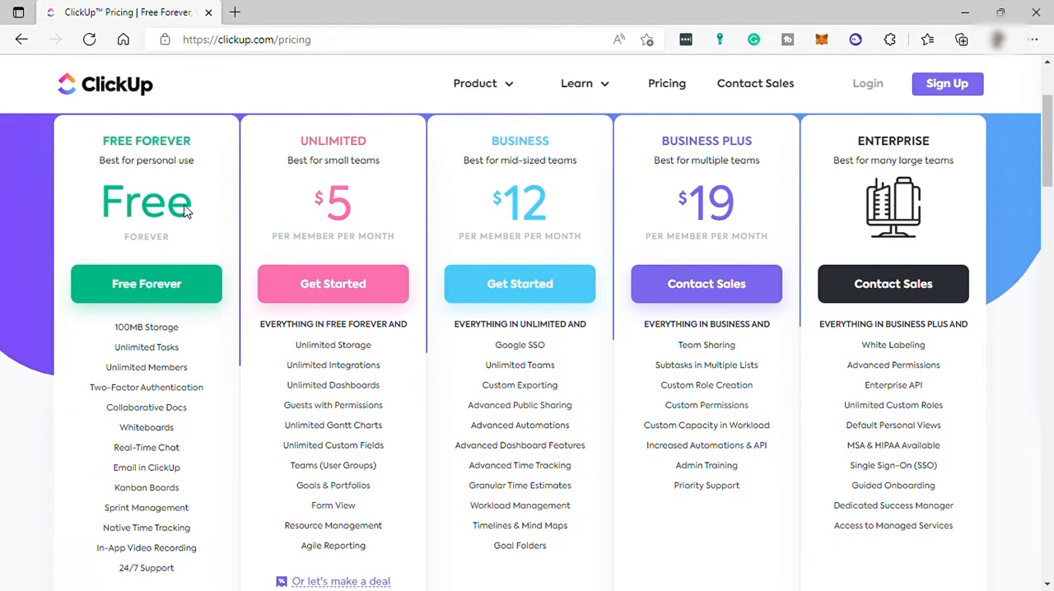
pyautogui.moveTo(164, 336)
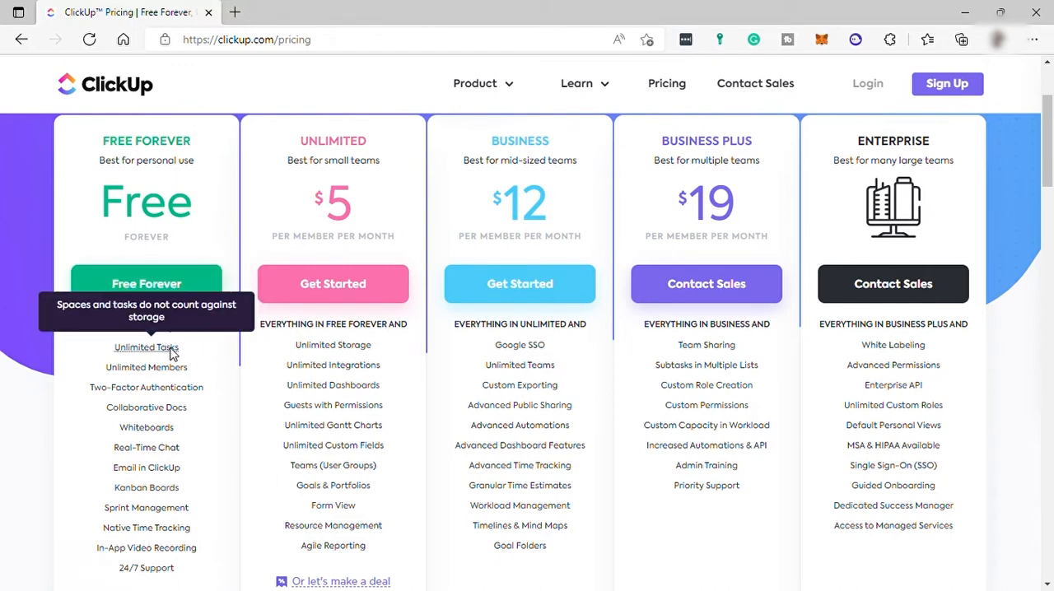
pyautogui.moveTo(182, 372)
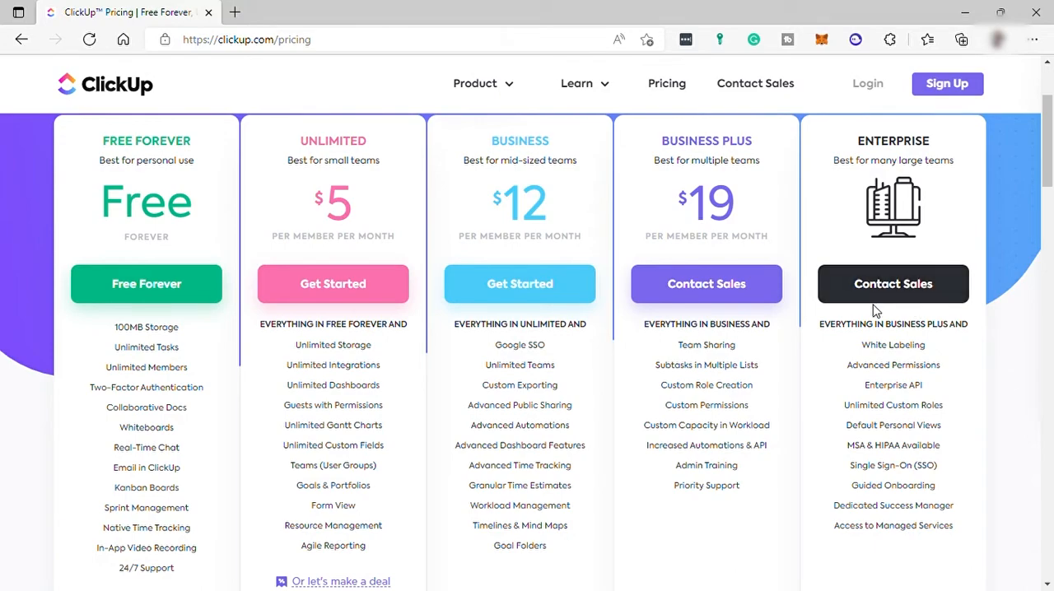
pyautogui.scroll(-2, 873, 301)
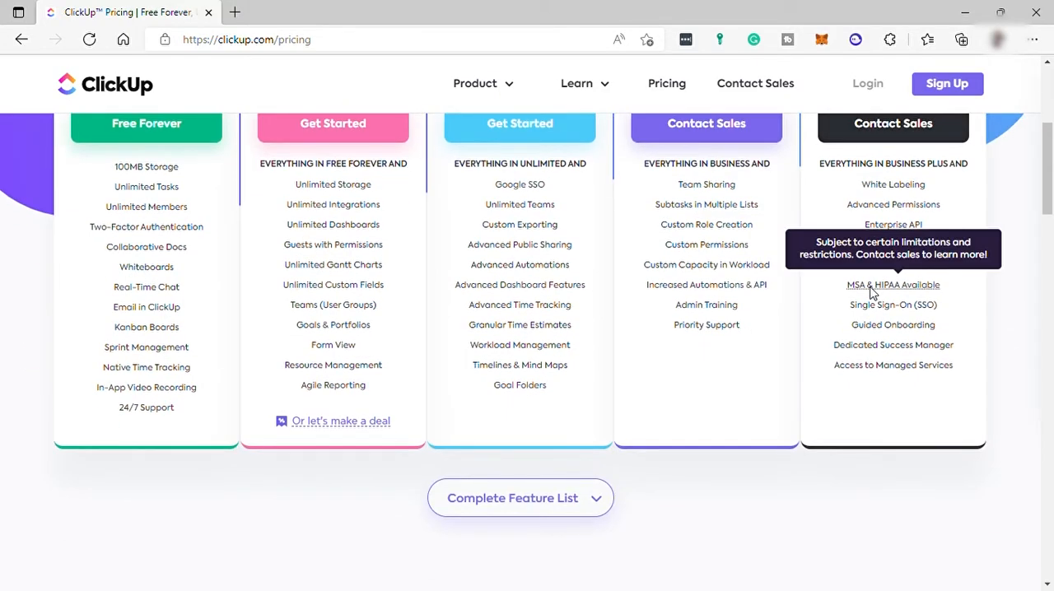
pyautogui.scroll(3, 872, 354)
pyautogui.scroll(2, 873, 292)
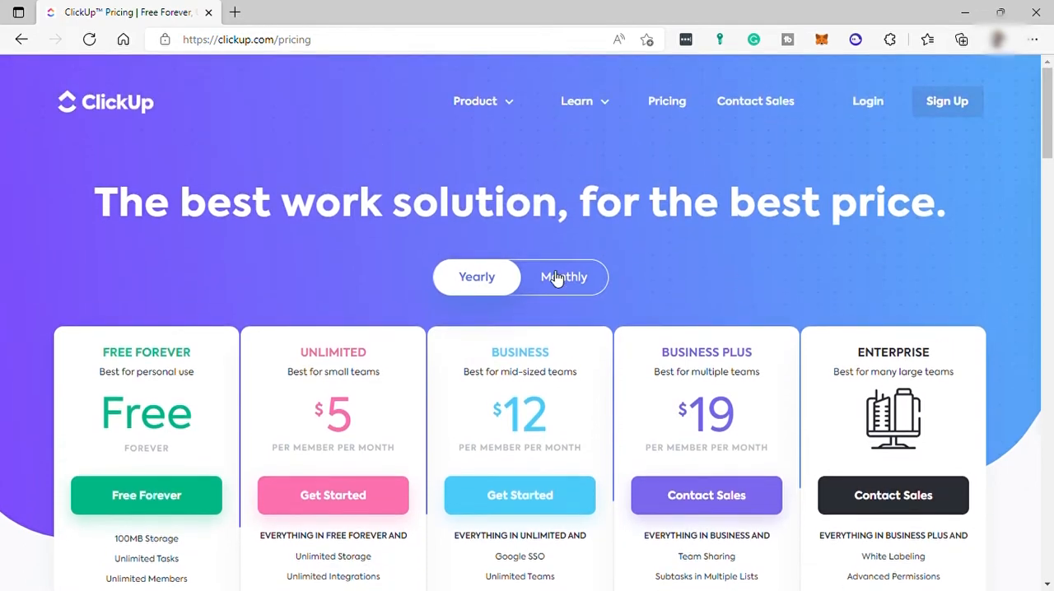
# - Open the free ClickUp sign-up form, enter the full name, and move through the email and password fields
pyautogui.click(963, 108)
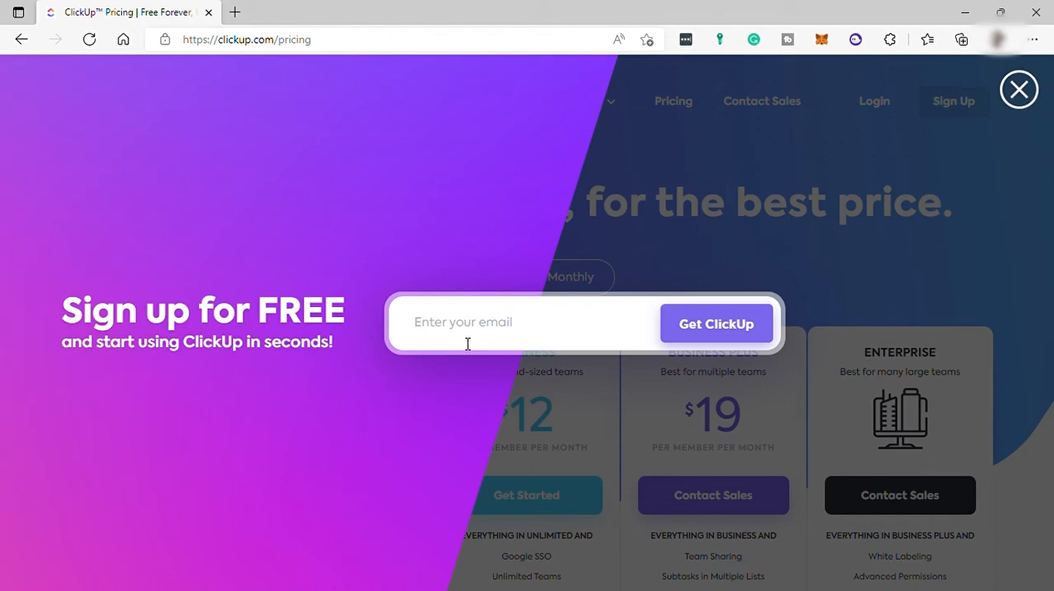
pyautogui.click(718, 330)
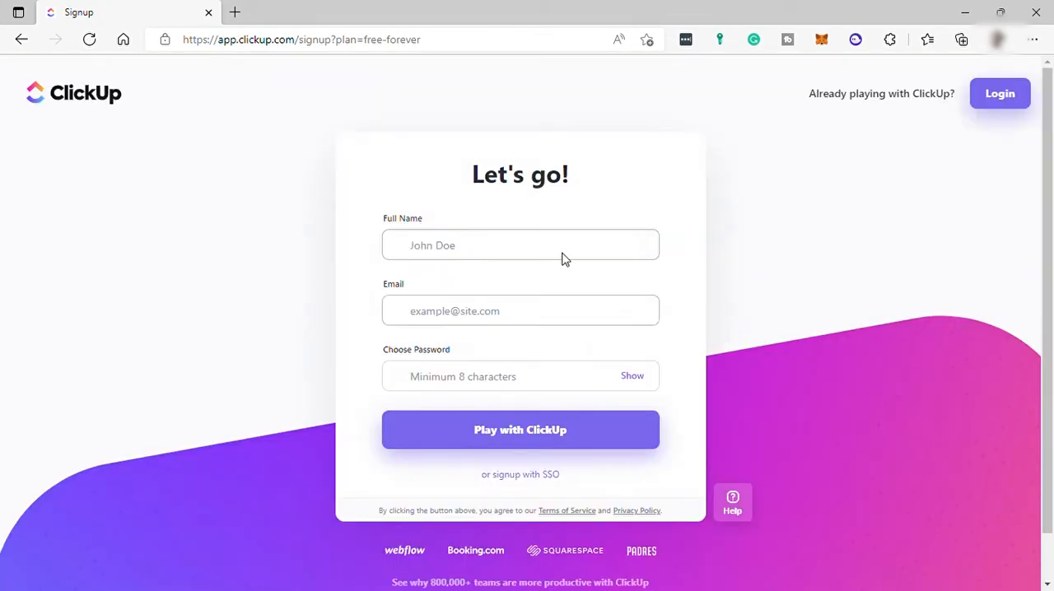
pyautogui.write('Kith Work')
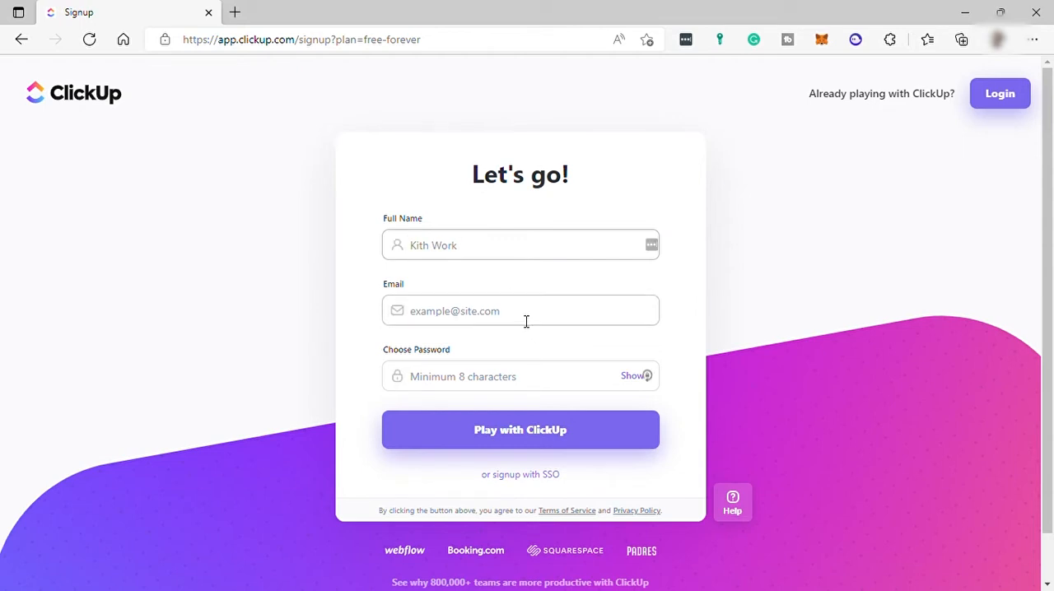
pyautogui.click(526, 320)
pyautogui.click(499, 395)
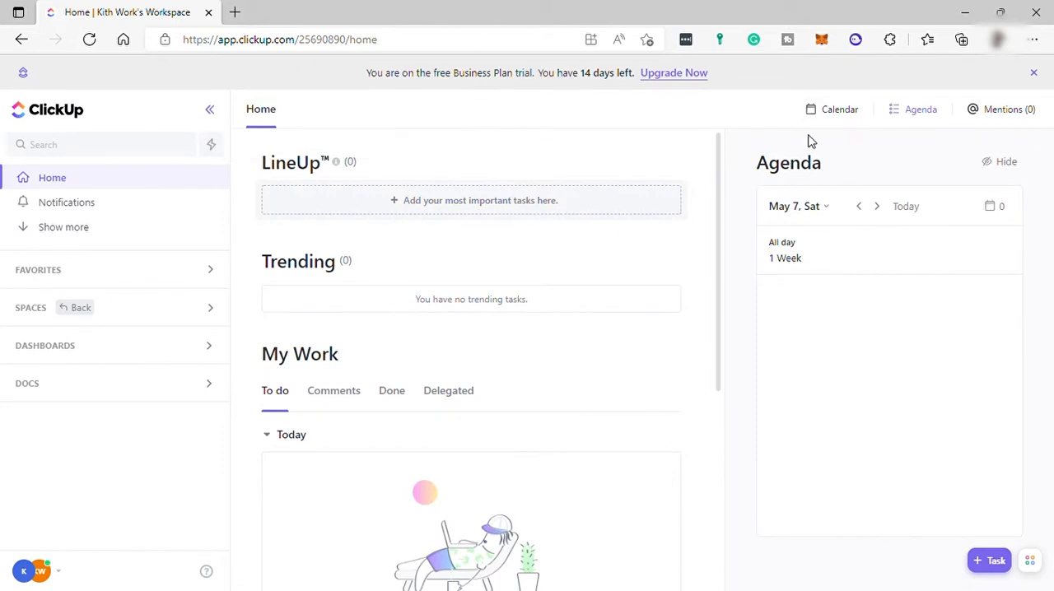
# - Hide the Agenda on the Home page and review the task groups under My Work
pyautogui.click(1014, 164)
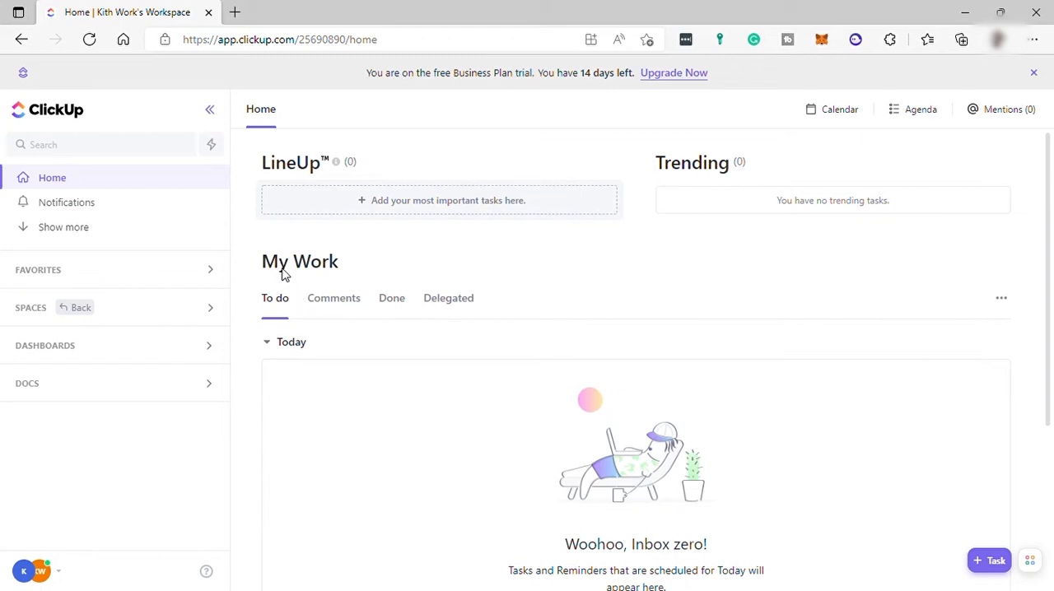
pyautogui.scroll(-2, 283, 268)
pyautogui.scroll(-2, 330, 367)
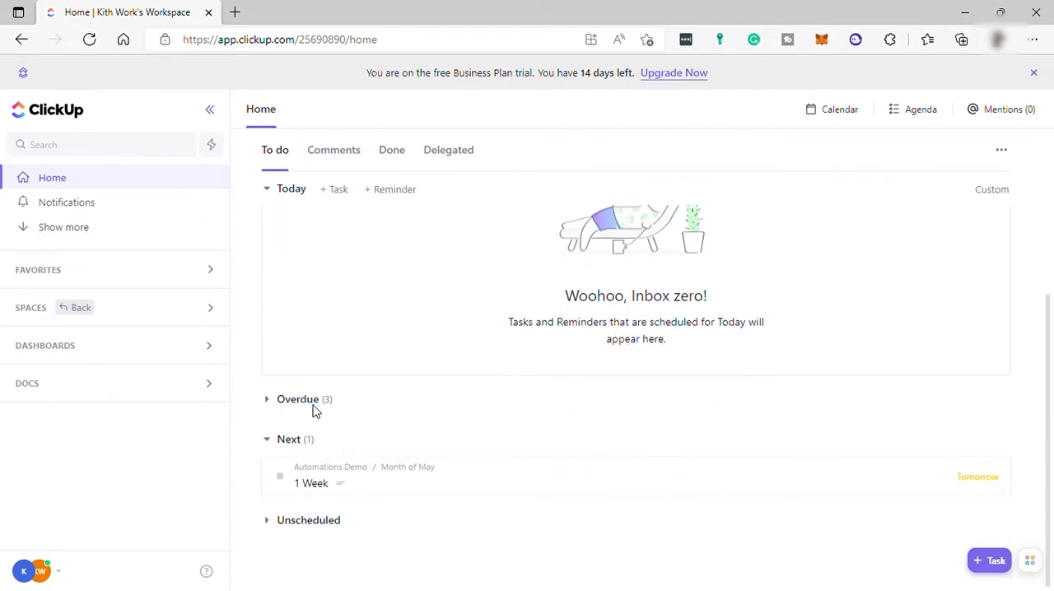
pyautogui.scroll(5, 338, 445)
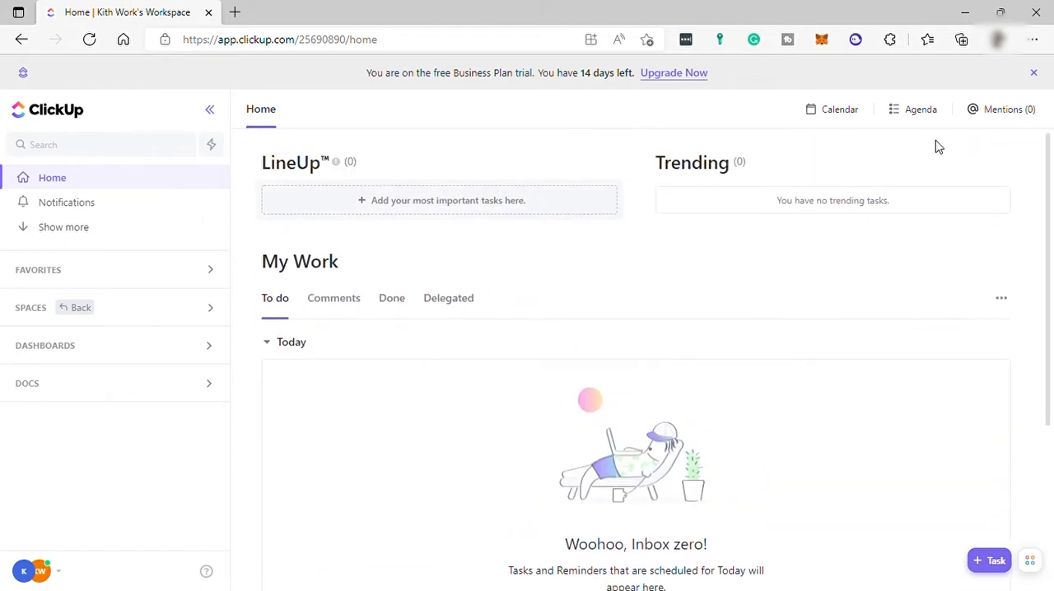
# - Show the Calendar on the Home page and look through the day's hourly slots
pyautogui.click(840, 111)
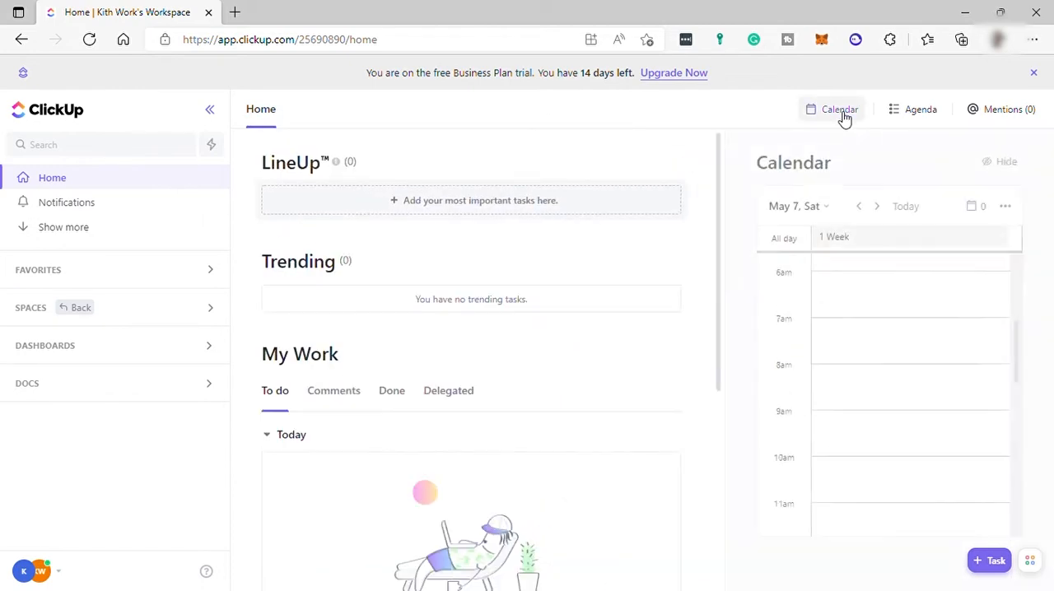
pyautogui.scroll(-1, 922, 280)
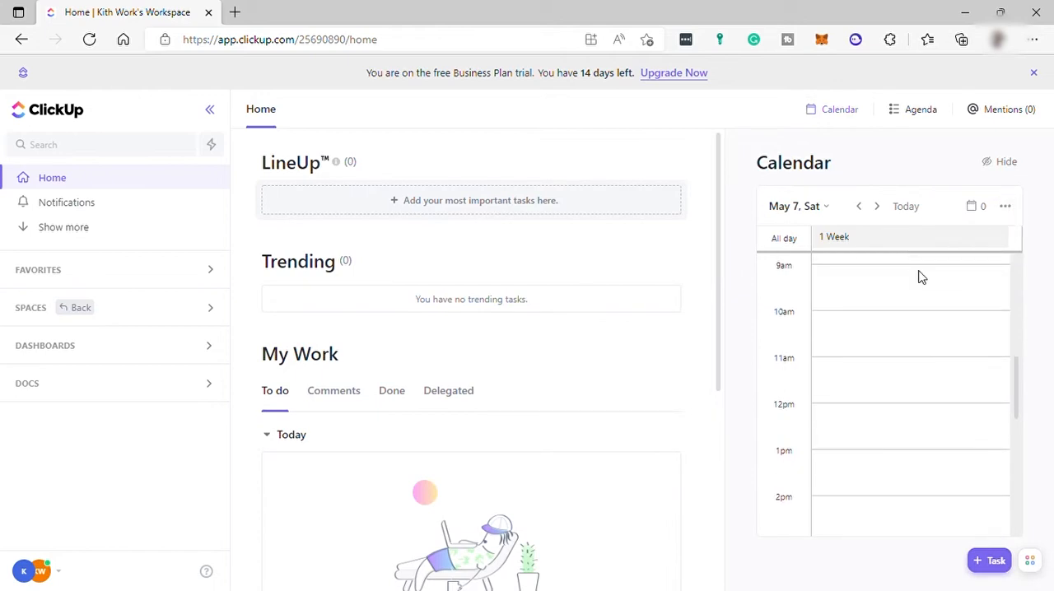
pyautogui.scroll(-2, 960, 355)
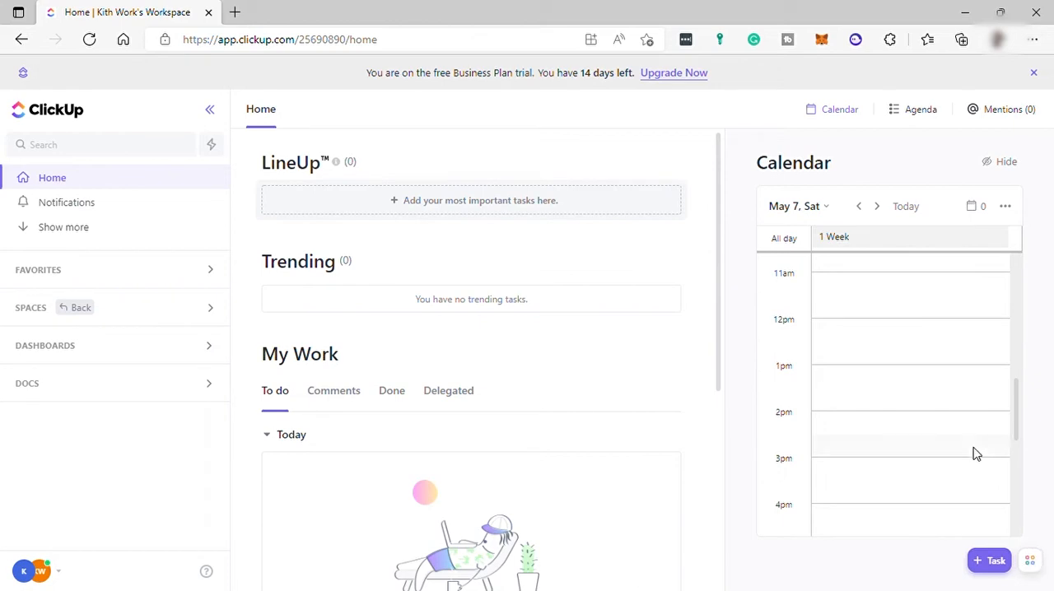
pyautogui.scroll(-6, 978, 419)
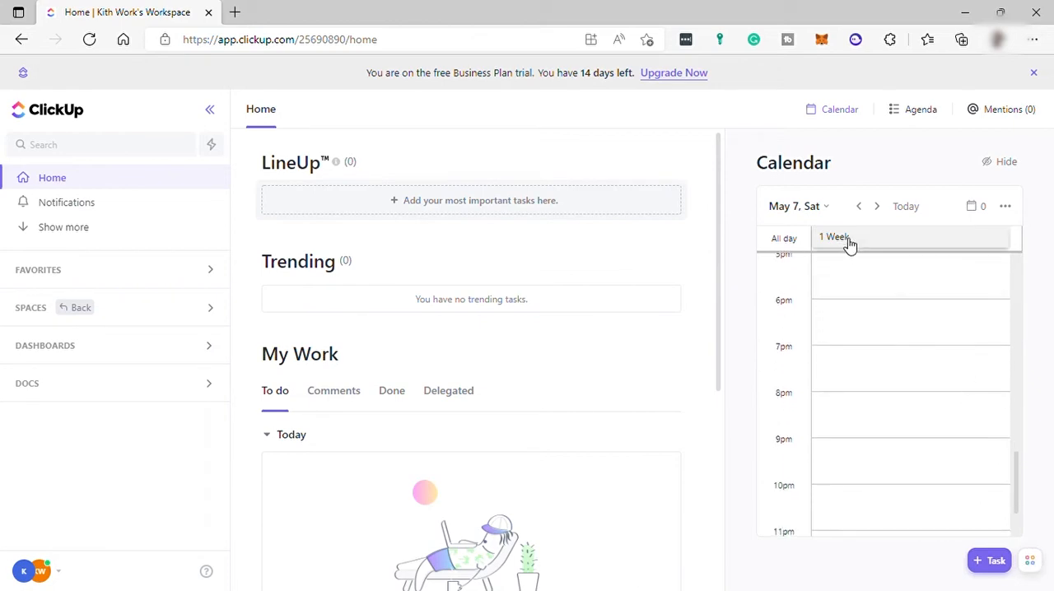
# - Switch the Home page to the Agenda, view the details of the 1 Week task, and close it
pyautogui.click(918, 110)
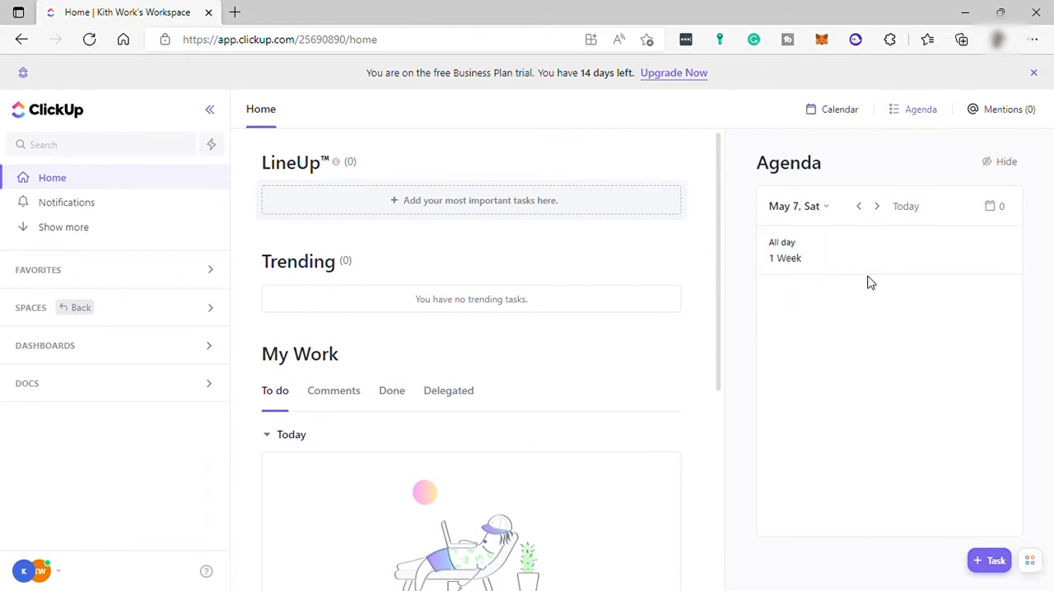
pyautogui.click(818, 254)
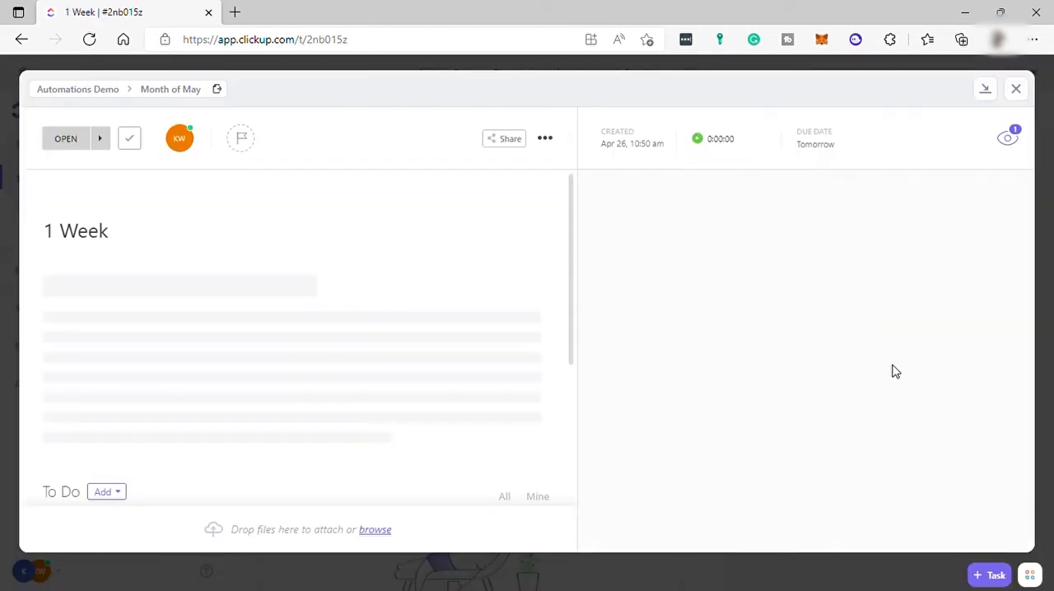
pyautogui.click(1016, 88)
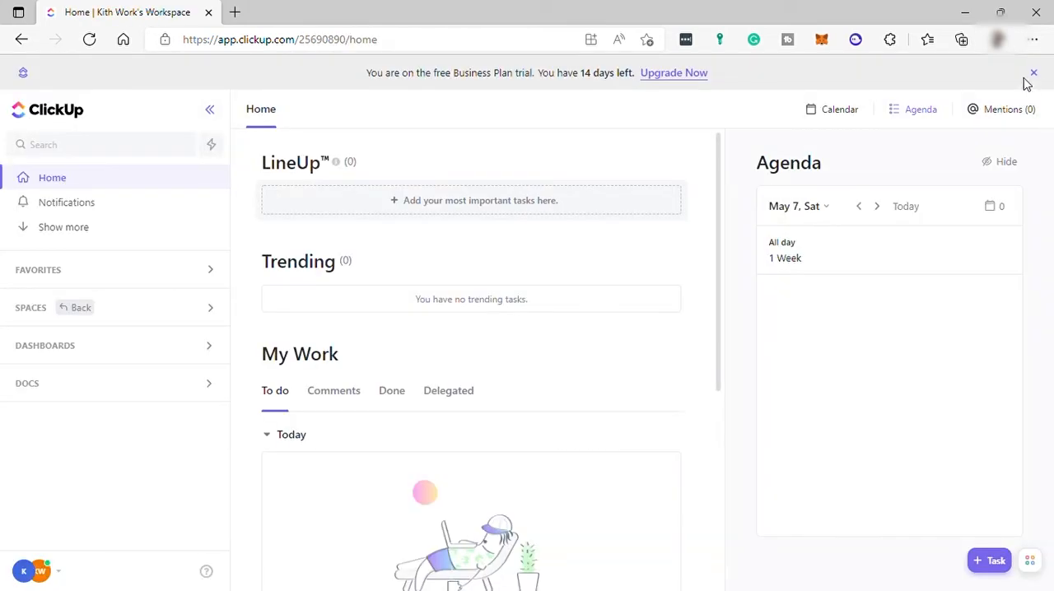
# - Check the comment mentions and view the workspace notifications
pyautogui.click(1018, 111)
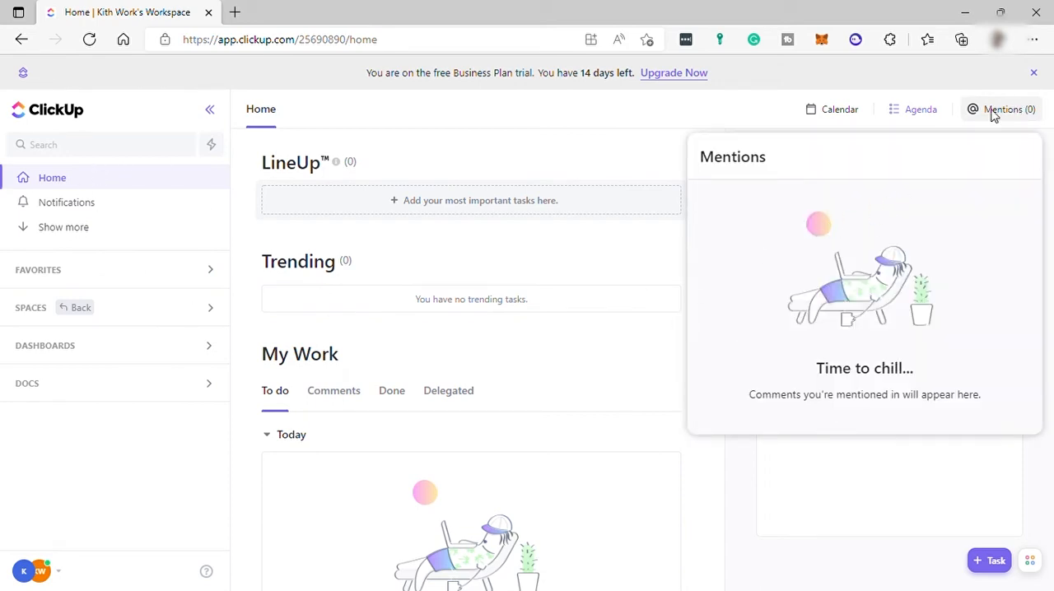
pyautogui.click(99, 204)
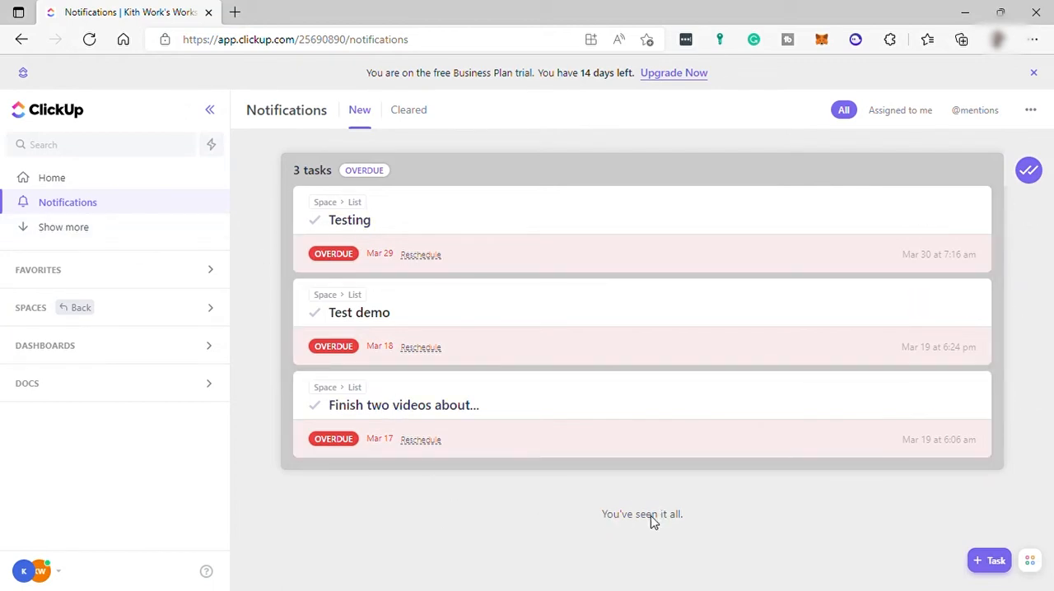
# - Expand the sidebar navigation to view the Pulse and Goals pages, and collapse the extra entries again
pyautogui.click(48, 236)
pyautogui.click(71, 228)
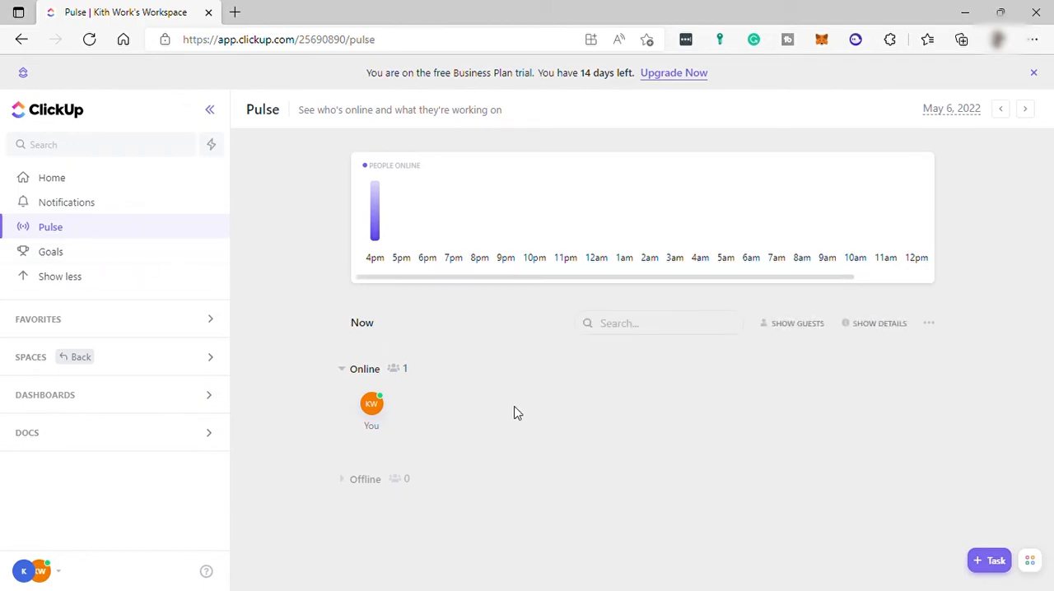
pyautogui.click(107, 260)
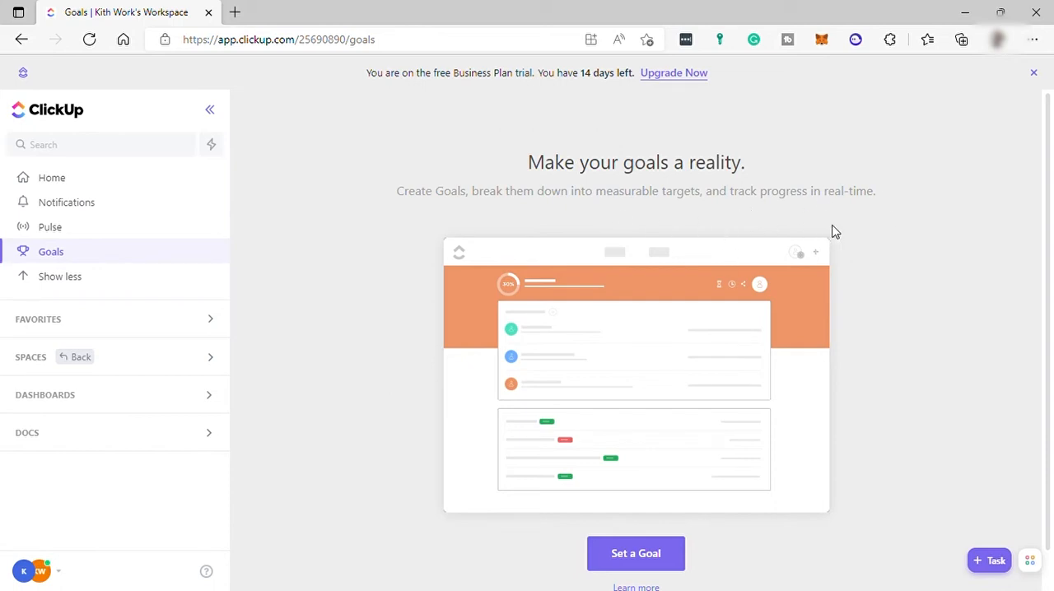
pyautogui.click(79, 279)
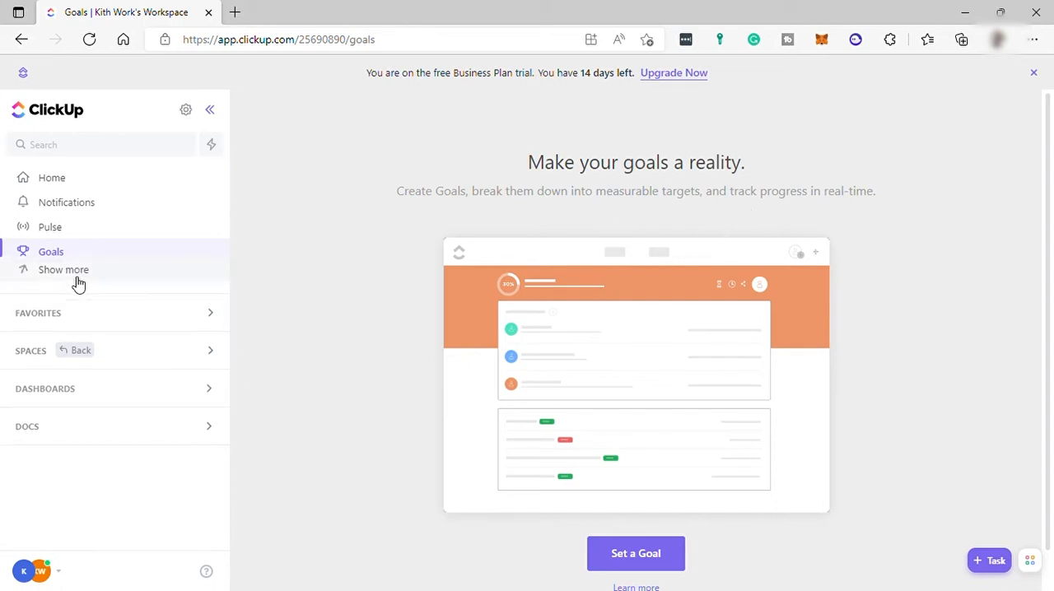
# - Check the Favorites section, collapse it, and expand the Spaces list
pyautogui.click(94, 278)
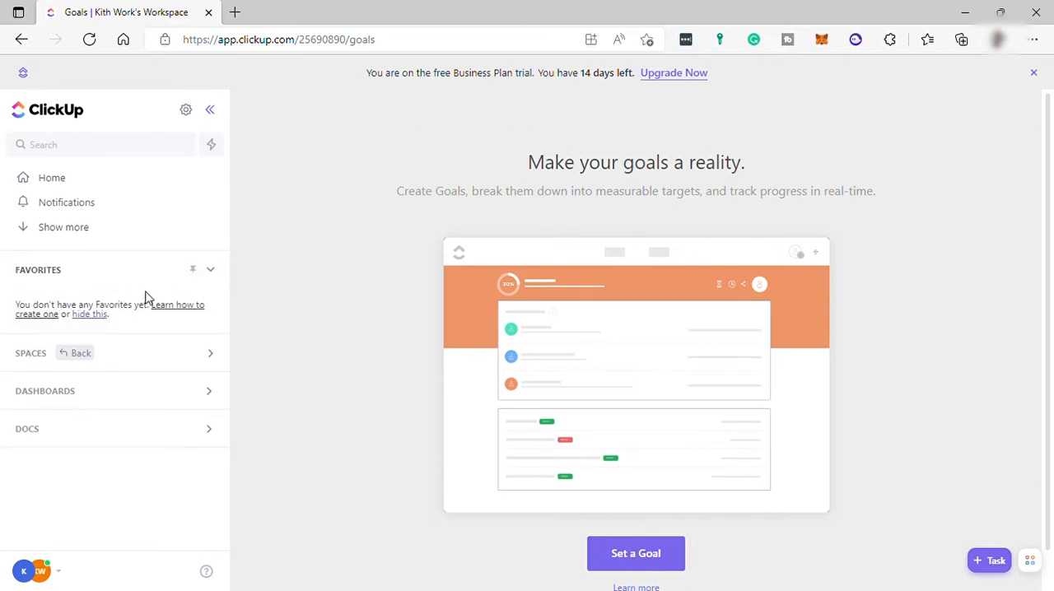
pyautogui.click(173, 280)
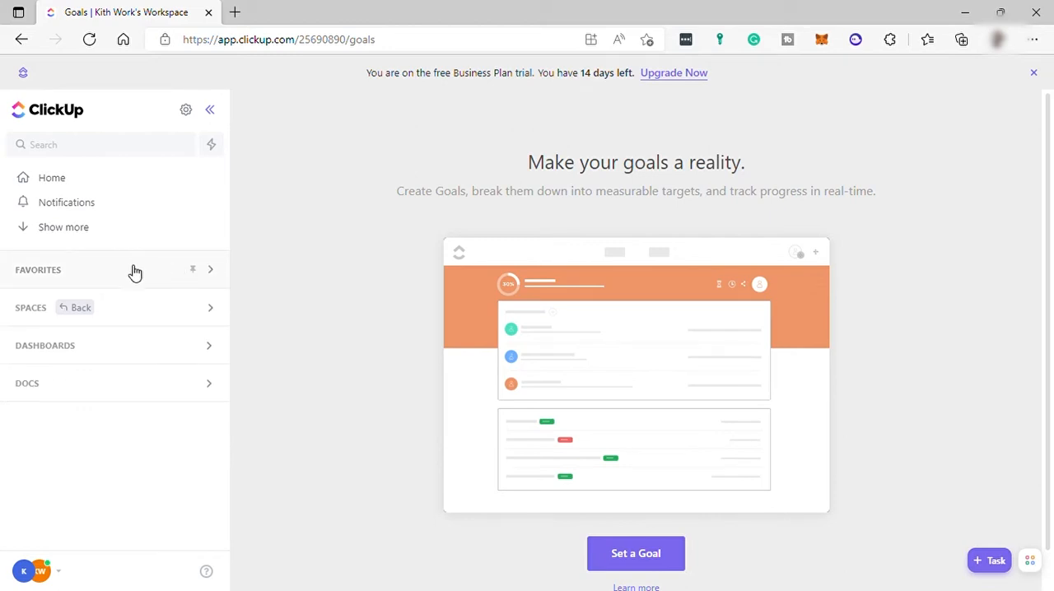
pyautogui.click(131, 315)
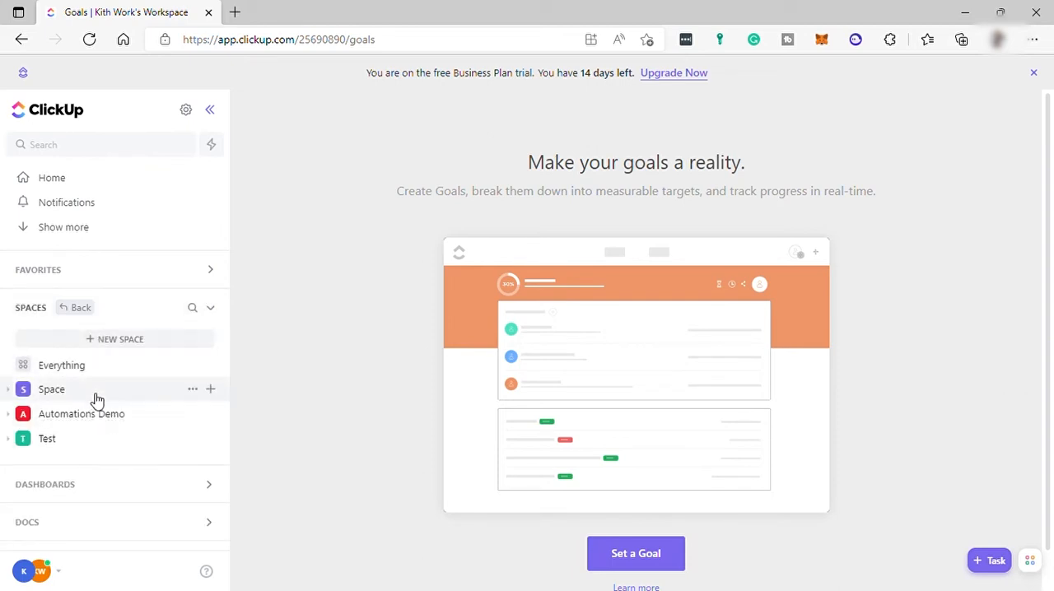
# - Start a new Space from the template library, adding the Folder type and the Beginner level to the filters
pyautogui.click(99, 344)
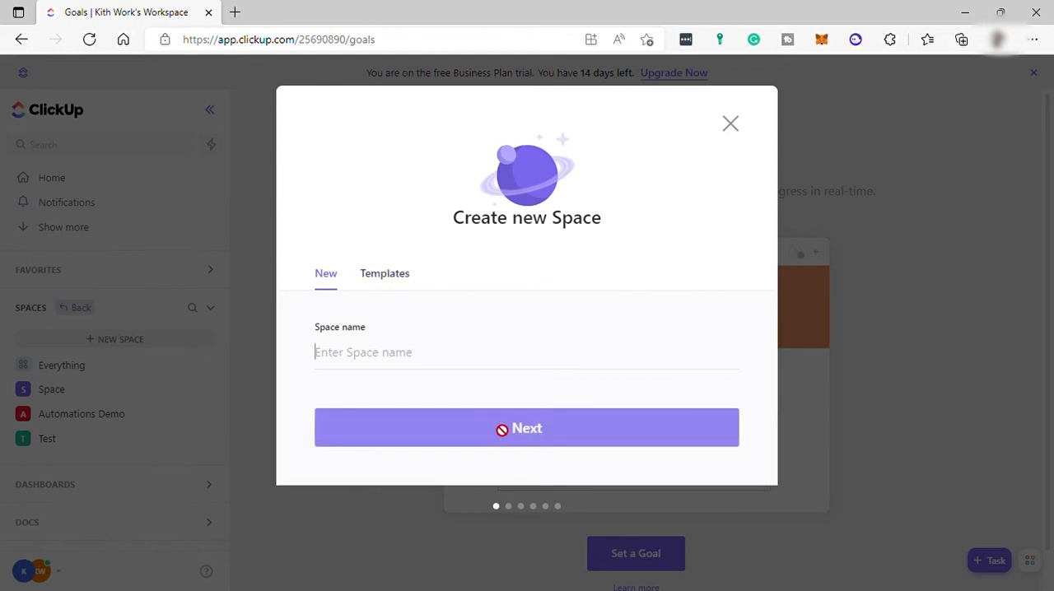
pyautogui.click(383, 276)
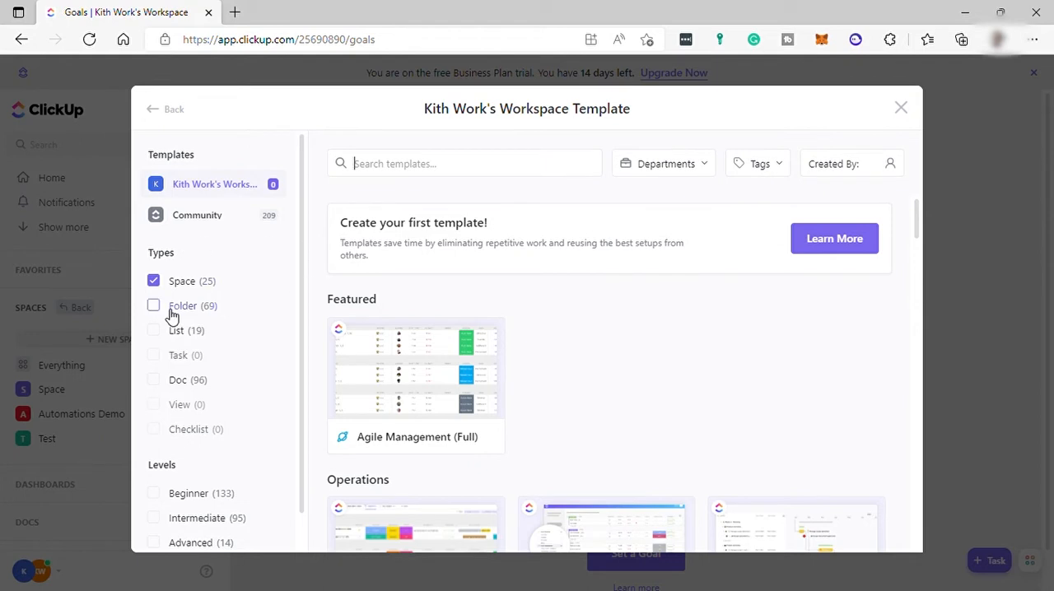
pyautogui.scroll(-1, 157, 263)
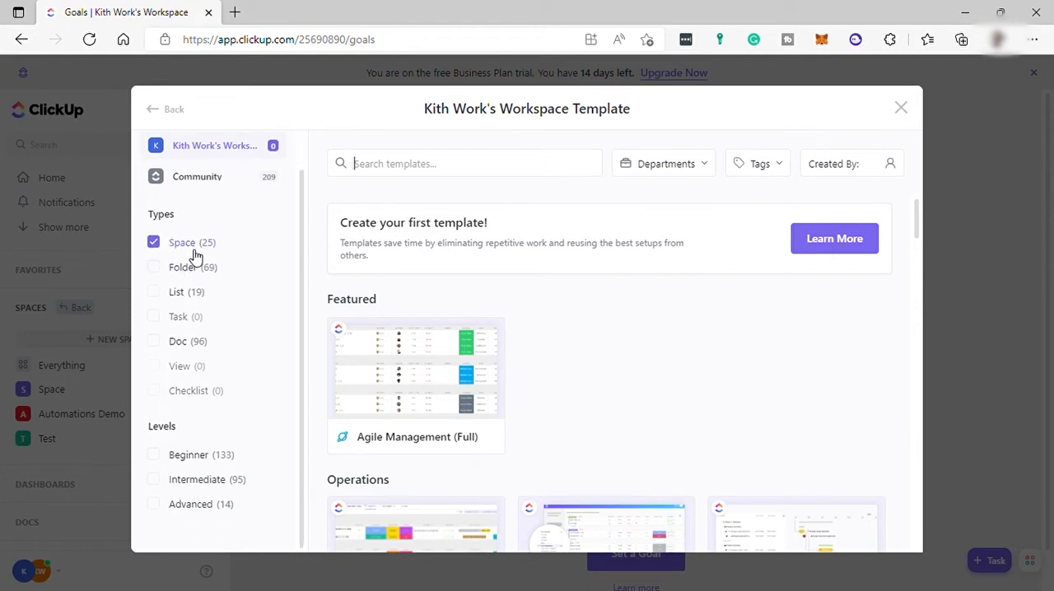
pyautogui.click(154, 266)
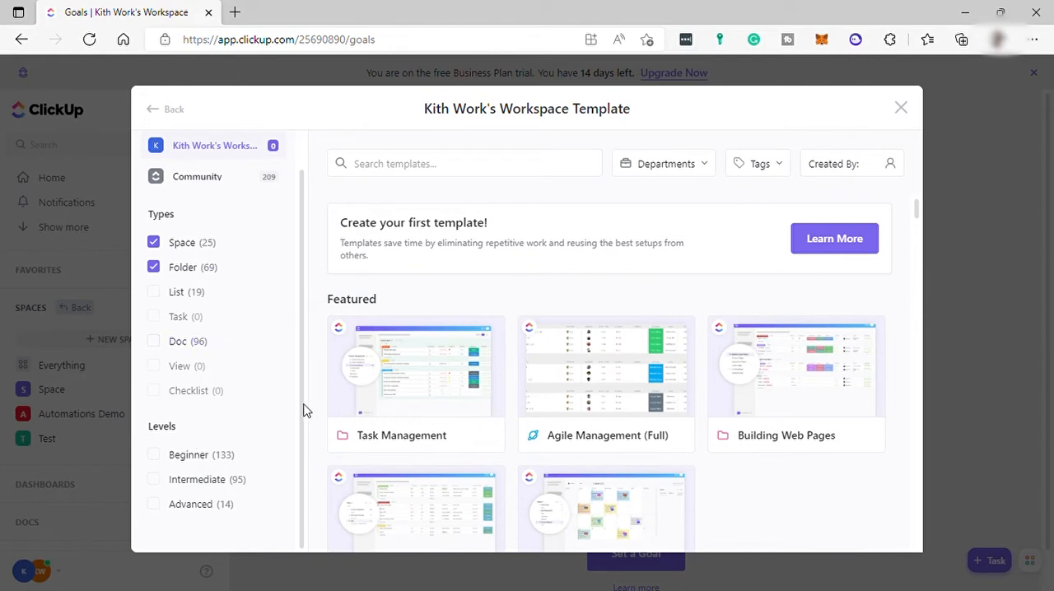
pyautogui.click(154, 455)
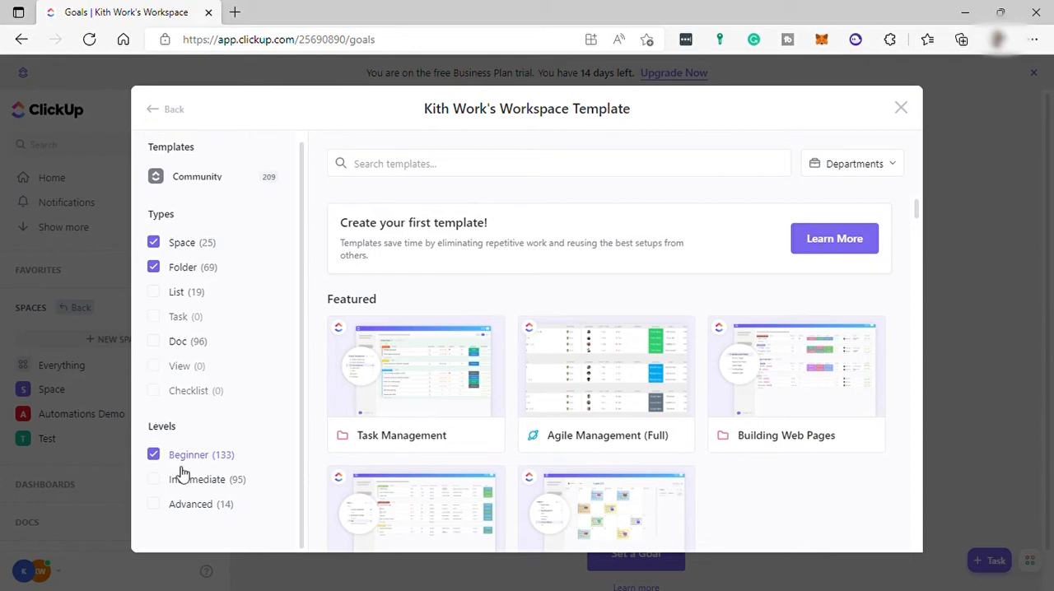
# - Browse the filtered templates and open the details of the Class Assignments Space template
pyautogui.scroll(-2, 533, 419)
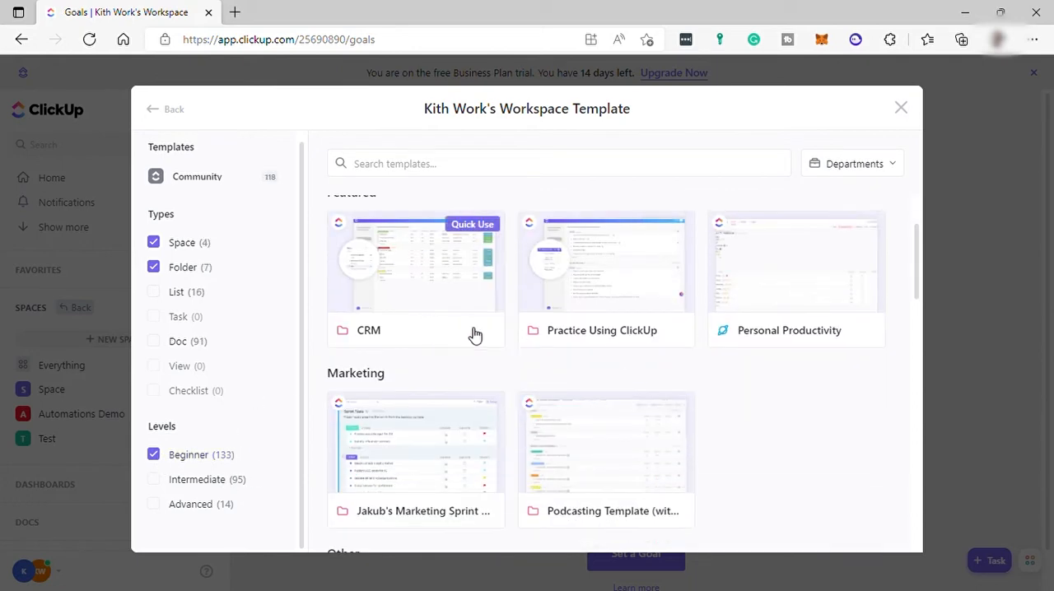
pyautogui.scroll(-4, 494, 332)
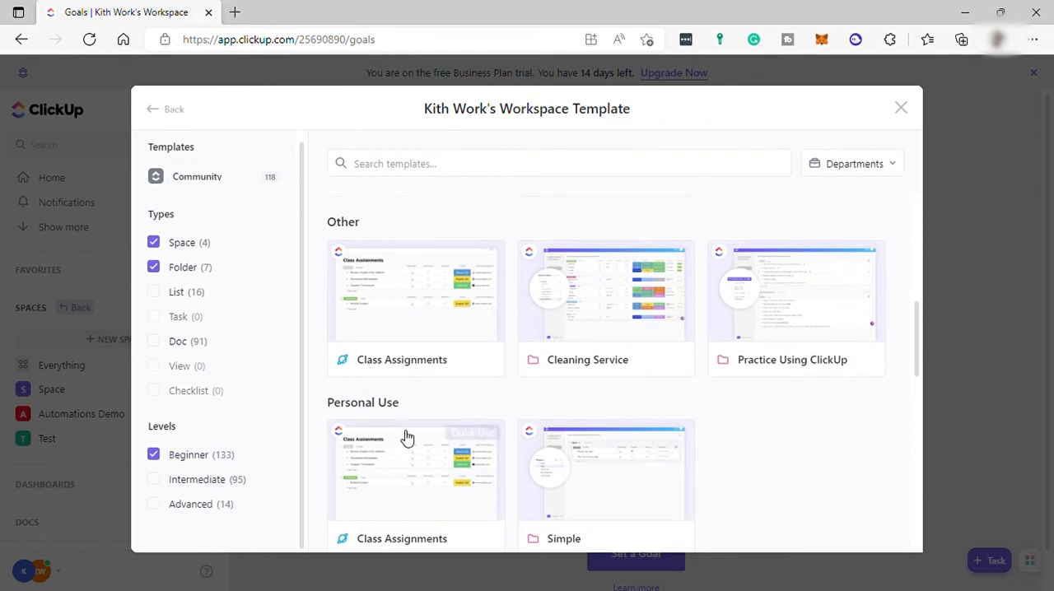
pyautogui.click(432, 320)
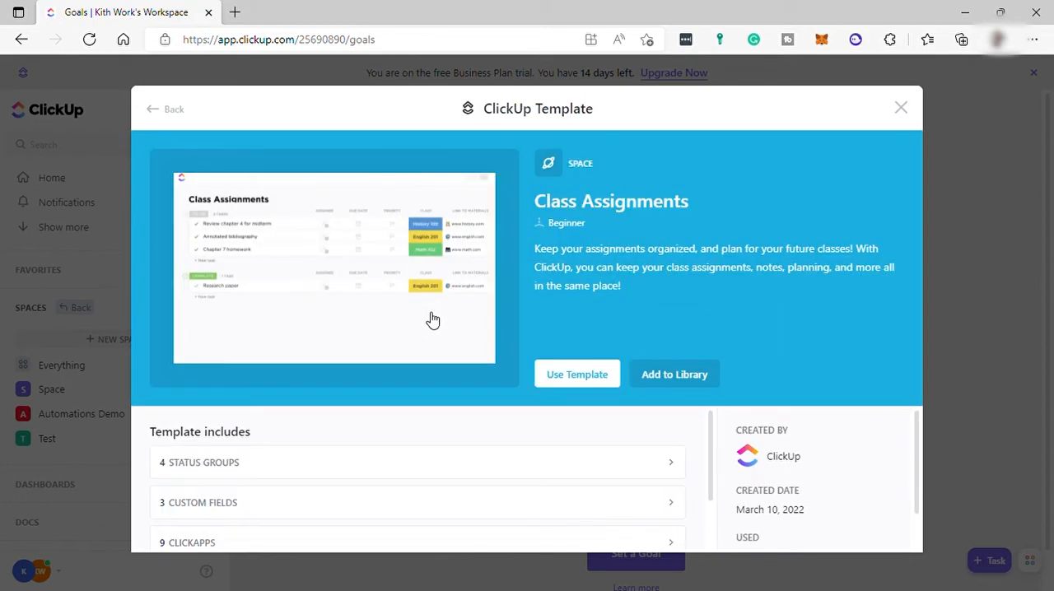
# - Create a new Space named Demo from the Class Assignments template, importing everything and keeping the project dates as is
pyautogui.click(580, 382)
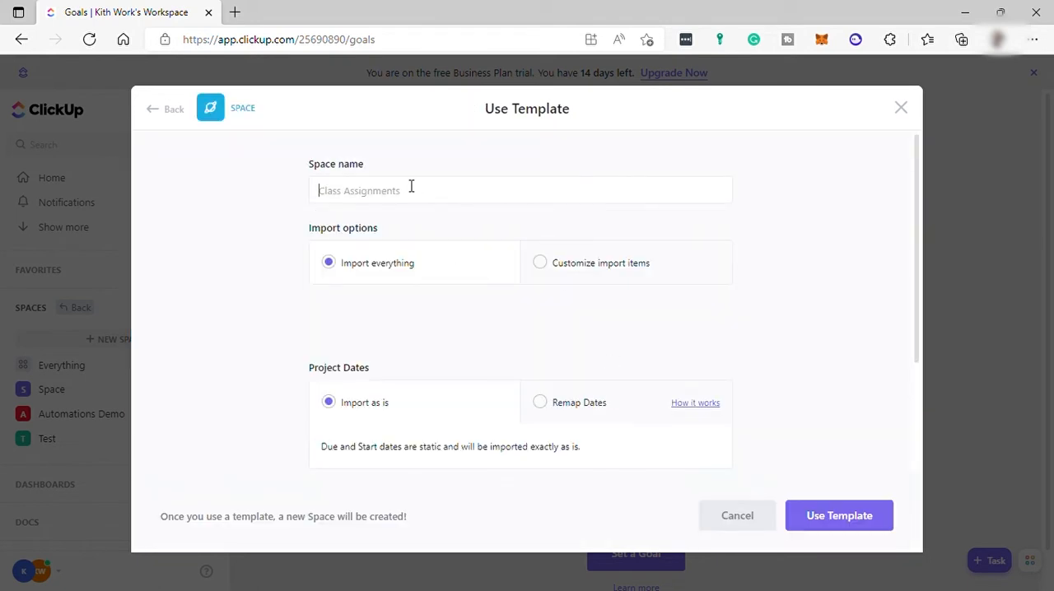
pyautogui.write('D')
pyautogui.scroll(-1, 447, 313)
pyautogui.scroll(-1, 466, 172)
pyautogui.click(848, 517)
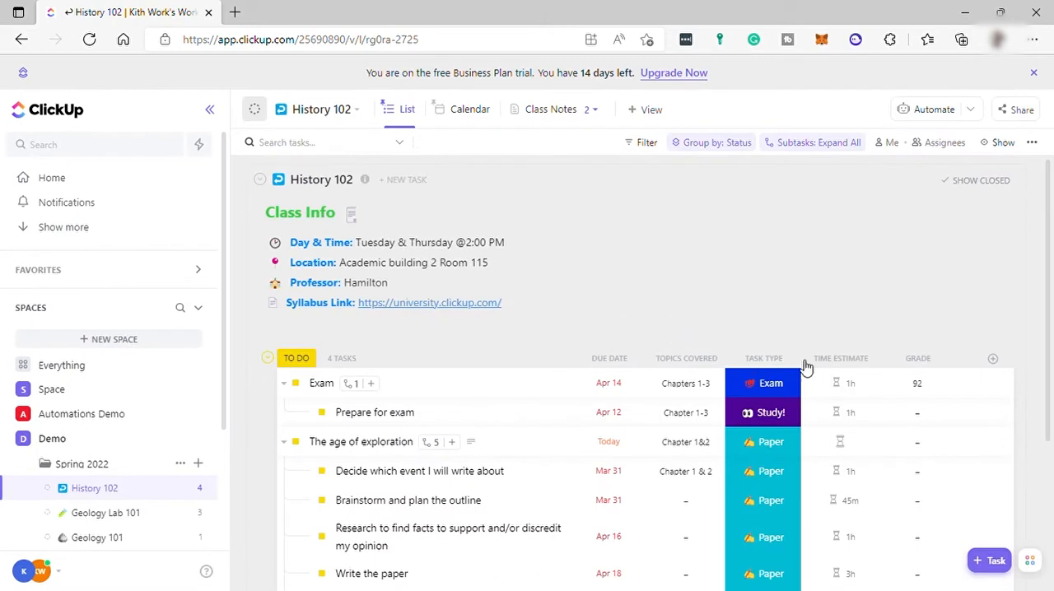
# - Open the Class Info details of the History 102 list and check the Topics Covered column's options
pyautogui.click(350, 214)
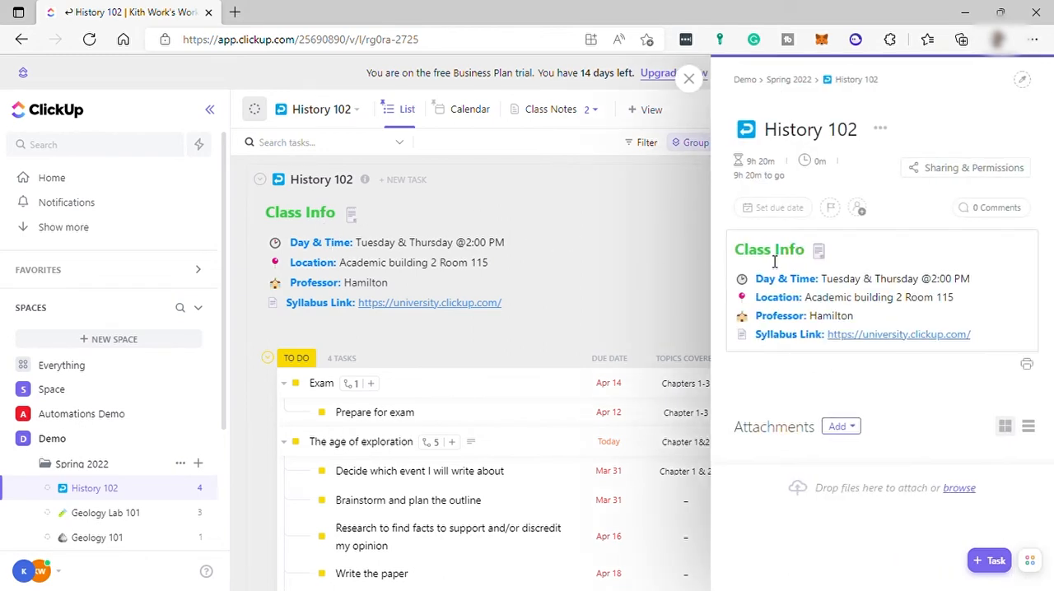
pyautogui.click(680, 365)
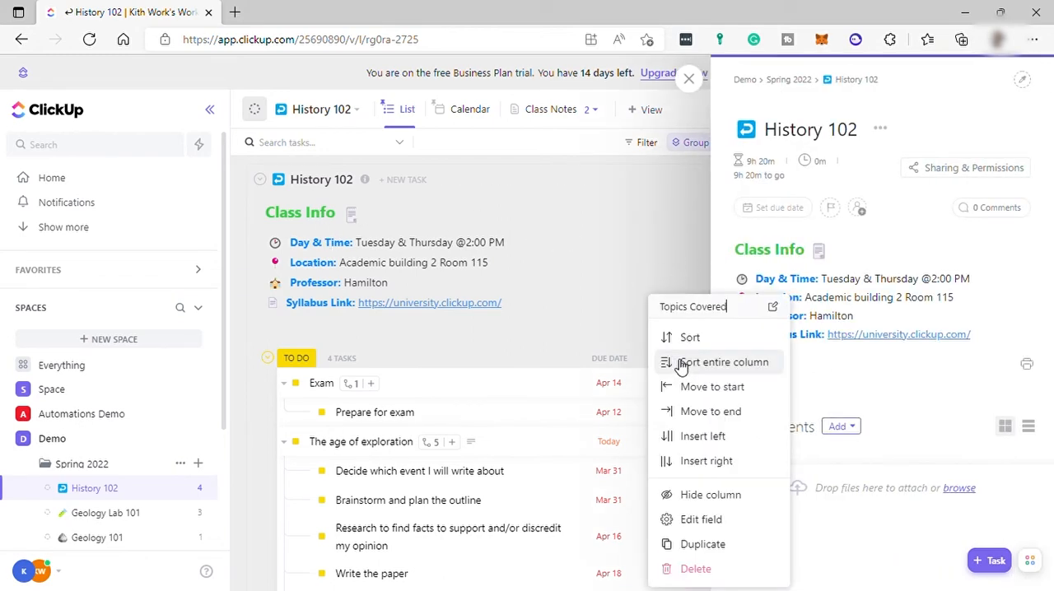
pyautogui.moveTo(739, 314); pyautogui.dragTo(630, 321)
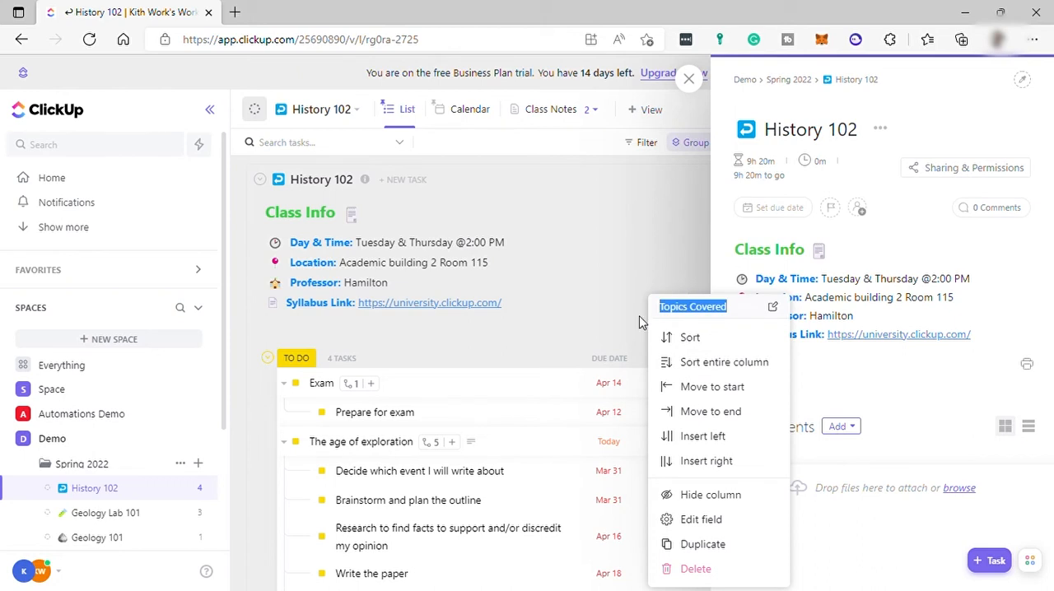
pyautogui.press('BackSpace')
pyautogui.click(628, 284)
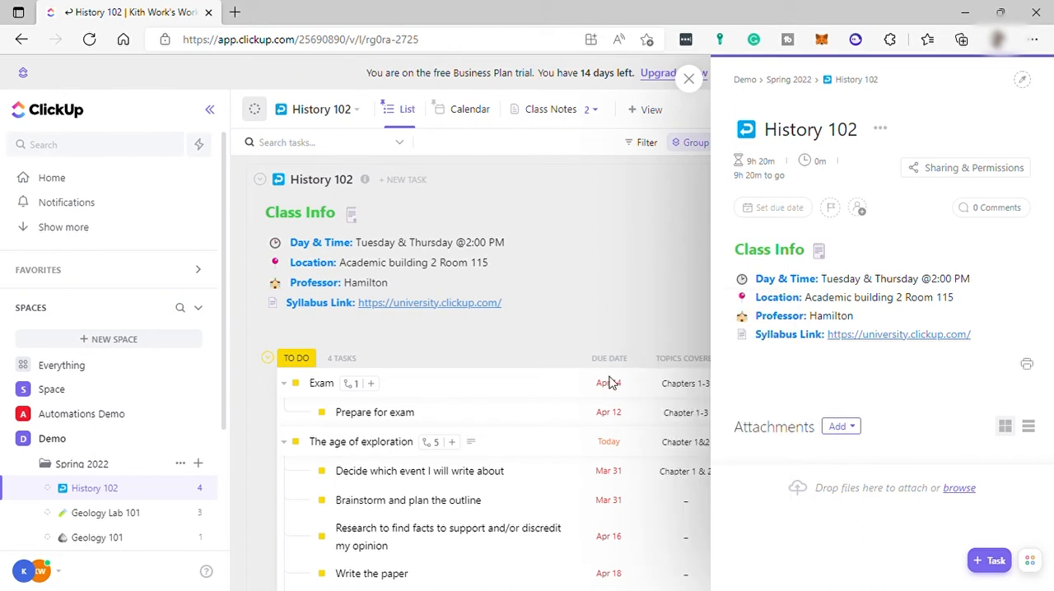
# - Open the Prepare for exam subtask and insert 50/50 columns in its description, with a ticked checklist item "hhh" in the first column
pyautogui.click(358, 419)
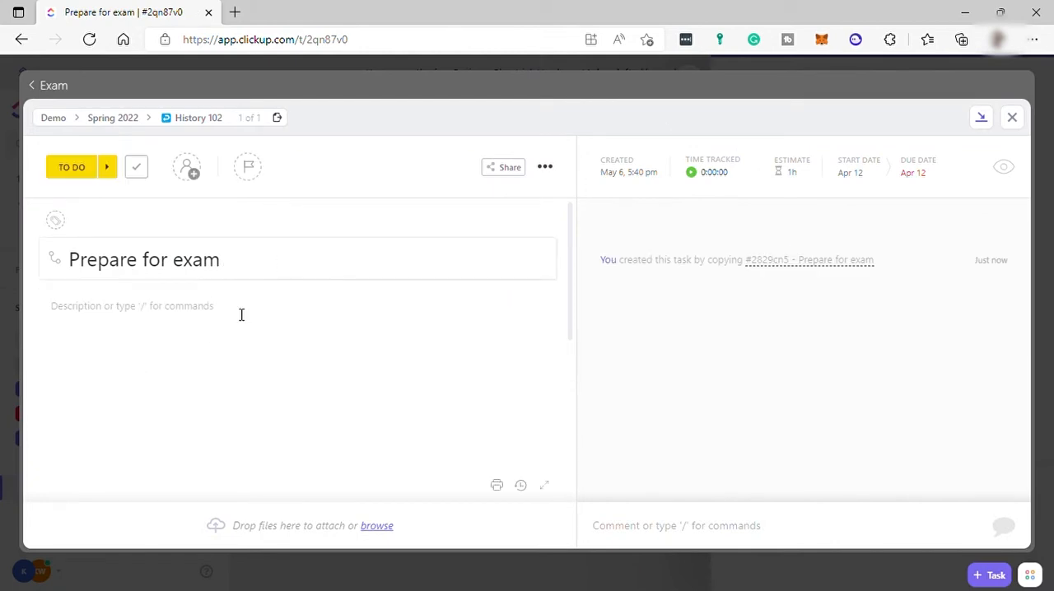
pyautogui.click(198, 321)
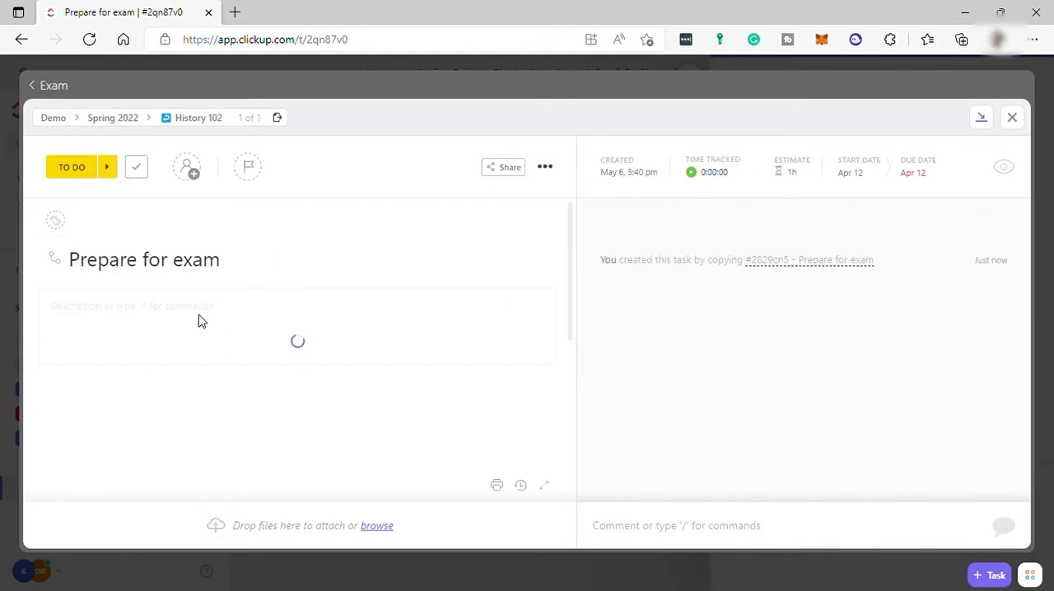
pyautogui.click(194, 317)
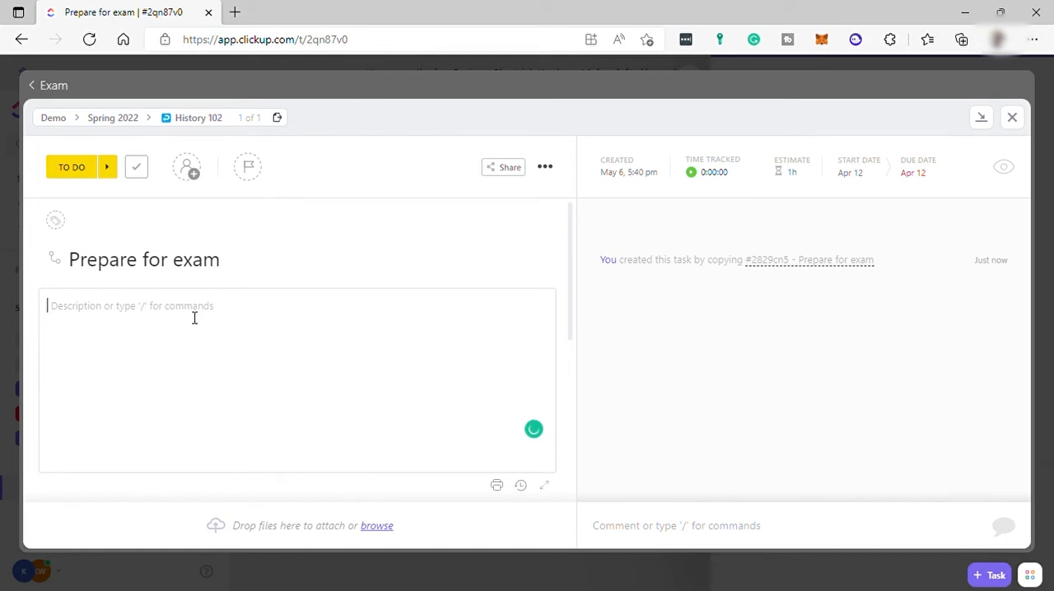
pyautogui.write('/')
pyautogui.click(170, 369)
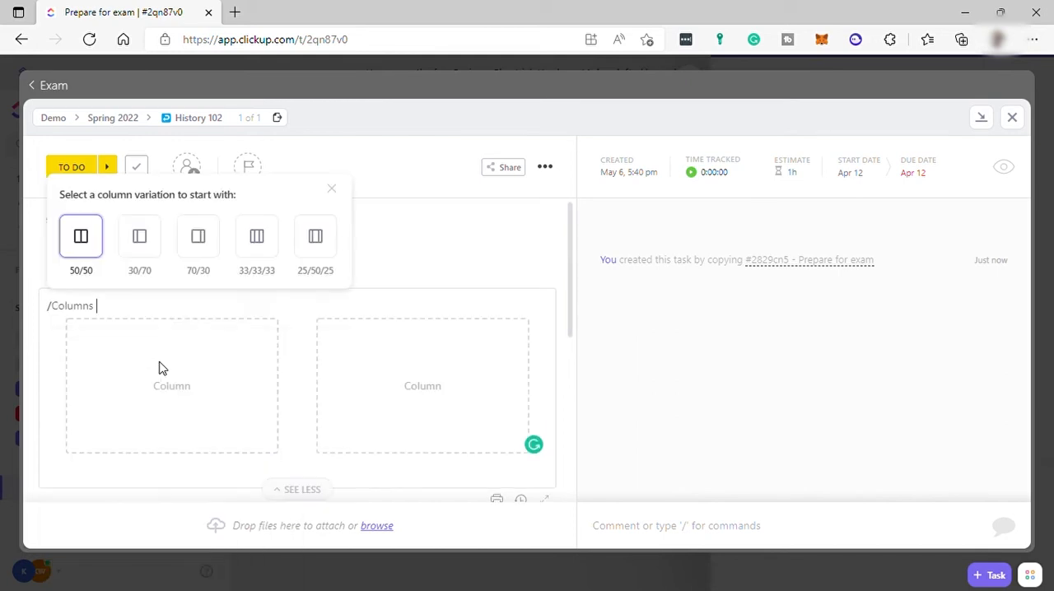
pyautogui.click(81, 239)
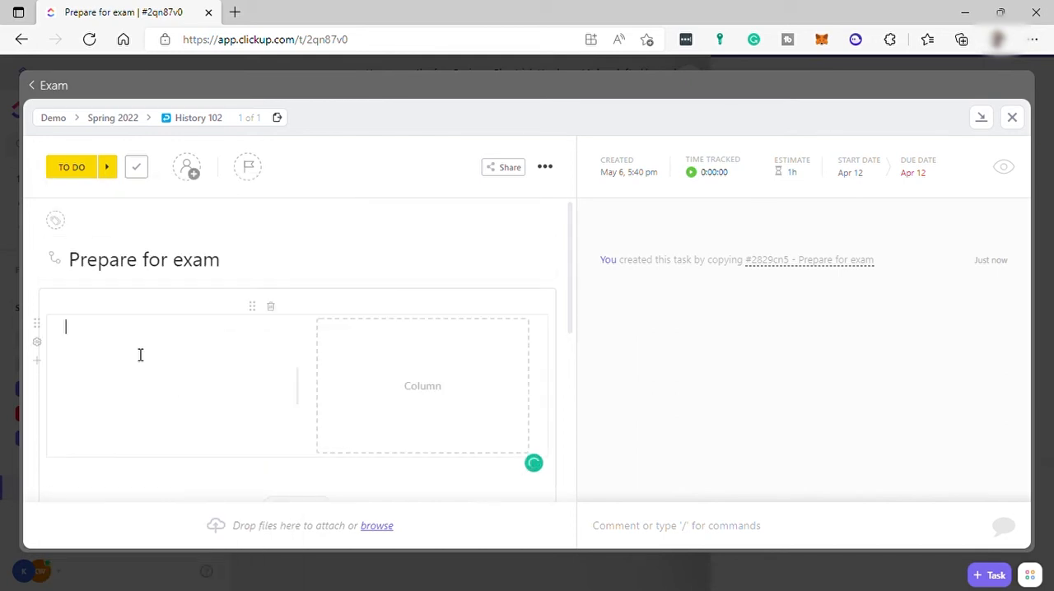
pyautogui.write('/')
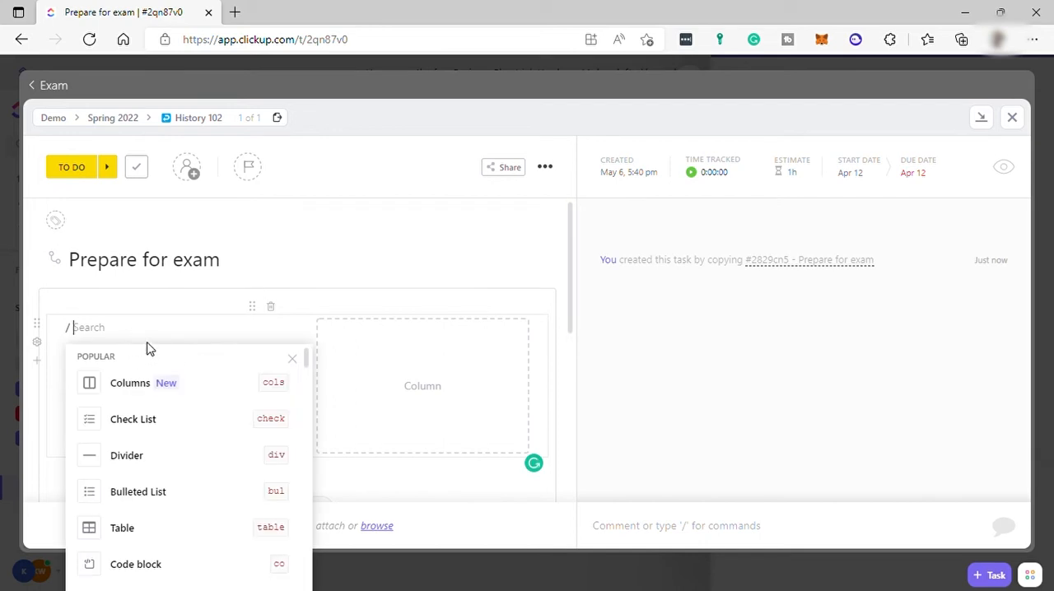
pyautogui.click(140, 422)
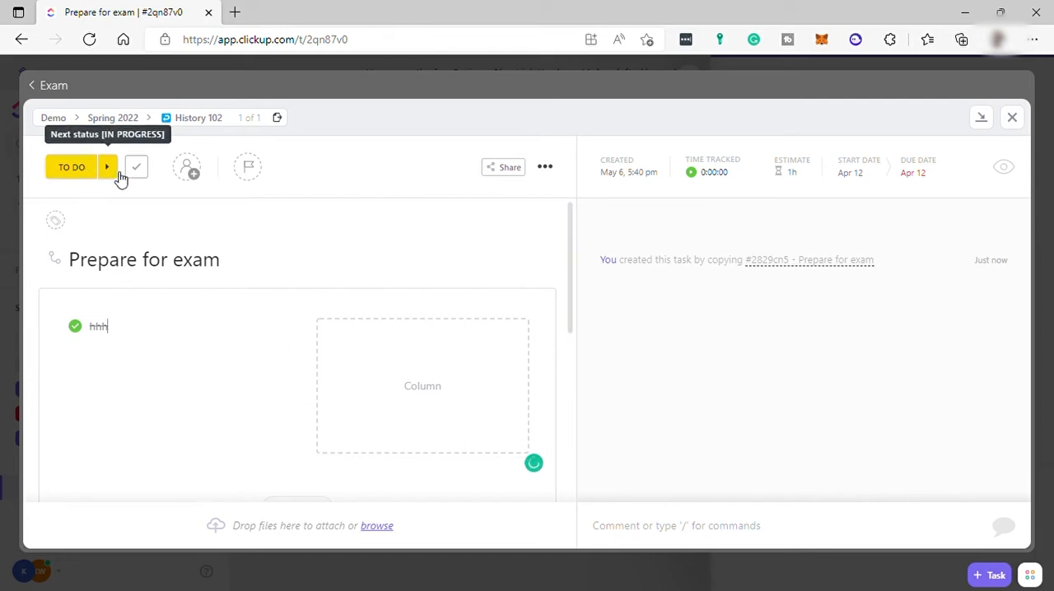
# - Advance the subtask to In Progress and add an active status named PENDING APPROVAL to the Spring 2022 statuses
pyautogui.click(110, 171)
pyautogui.click(81, 172)
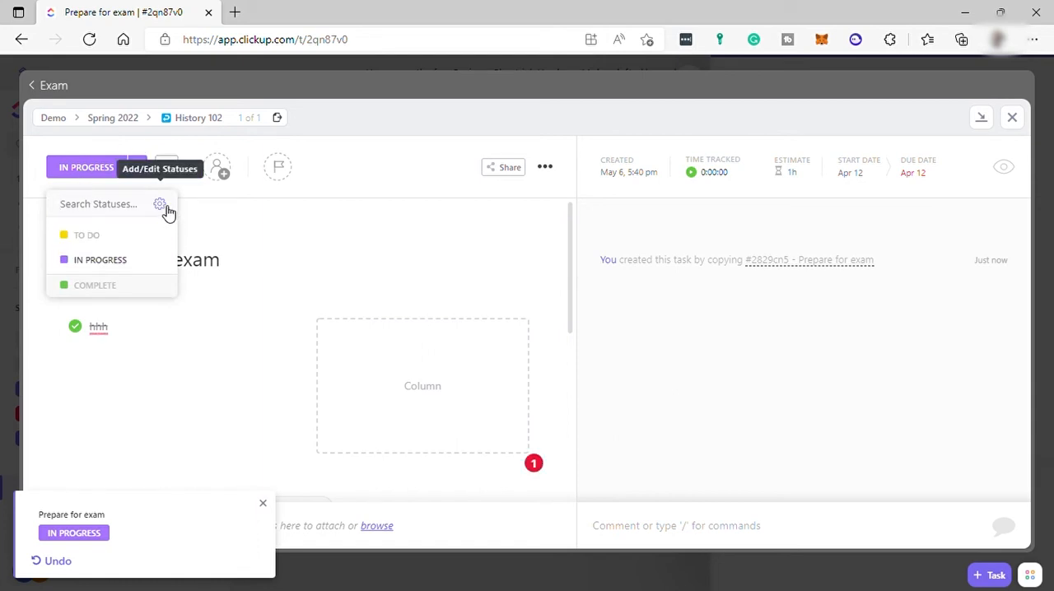
pyautogui.click(164, 207)
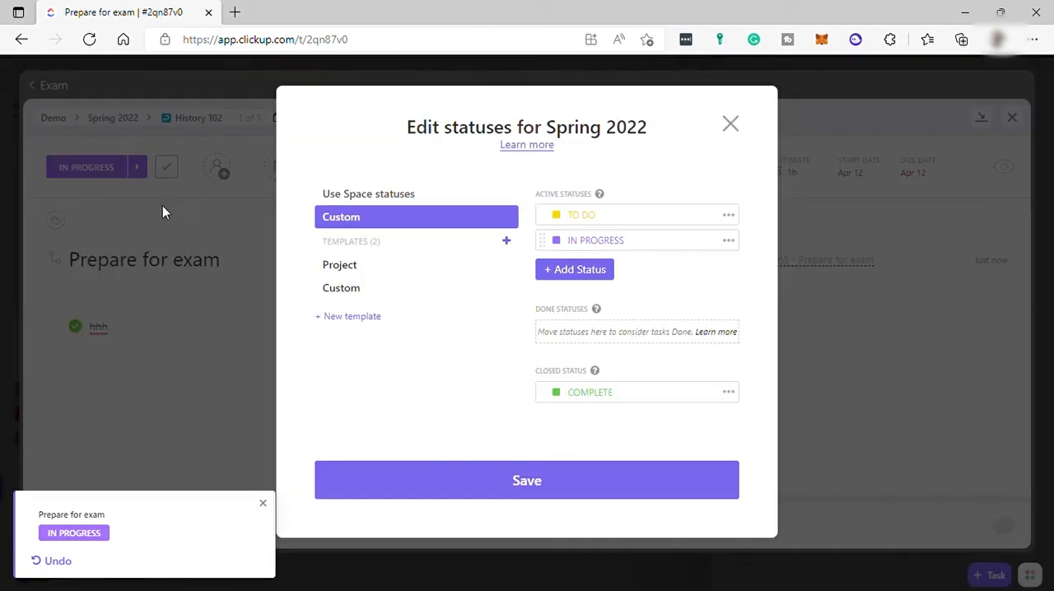
pyautogui.click(572, 274)
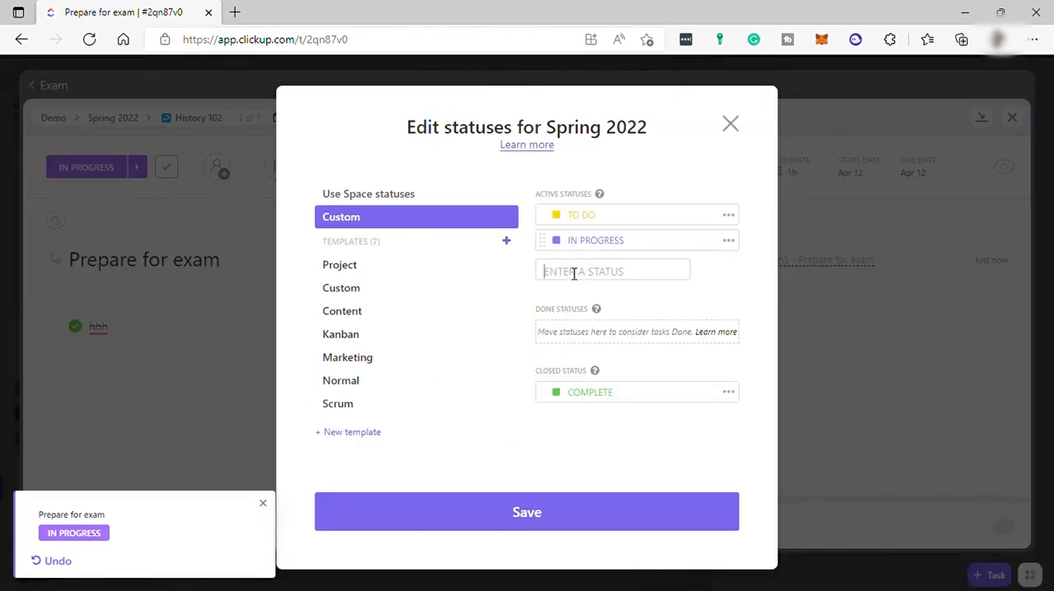
pyautogui.write('PENDING APPROVAL')
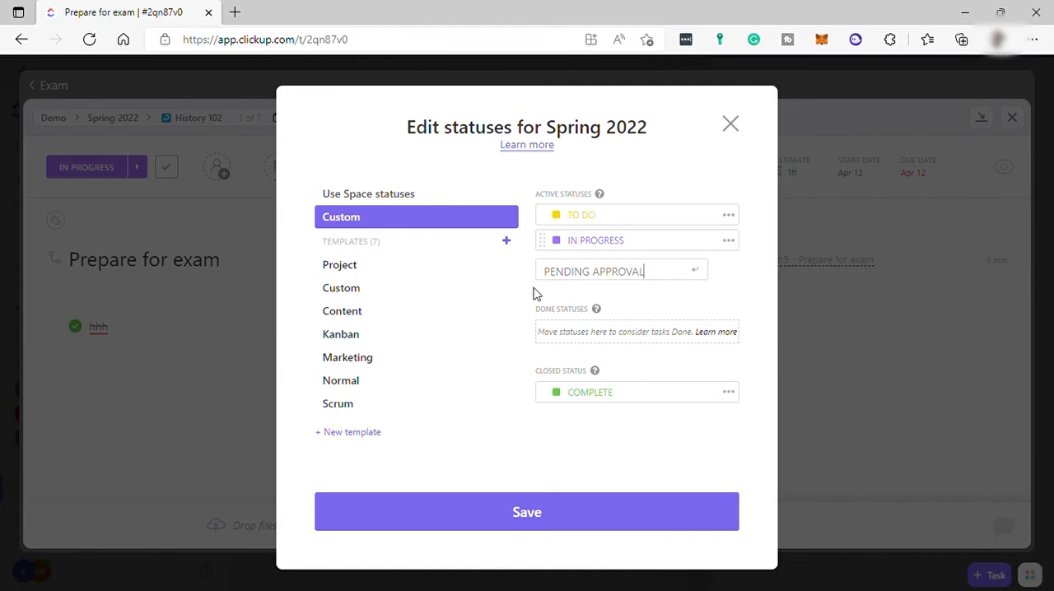
pyautogui.press('Return')
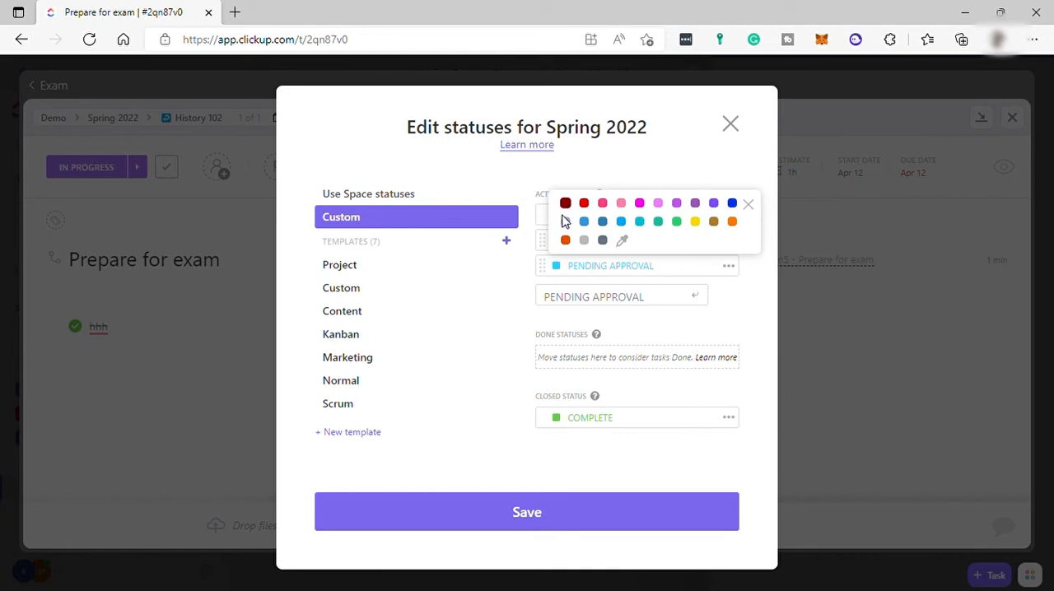
# - Color the PENDING APPROVAL status dark orange, save the statuses and close their editor
pyautogui.click(565, 240)
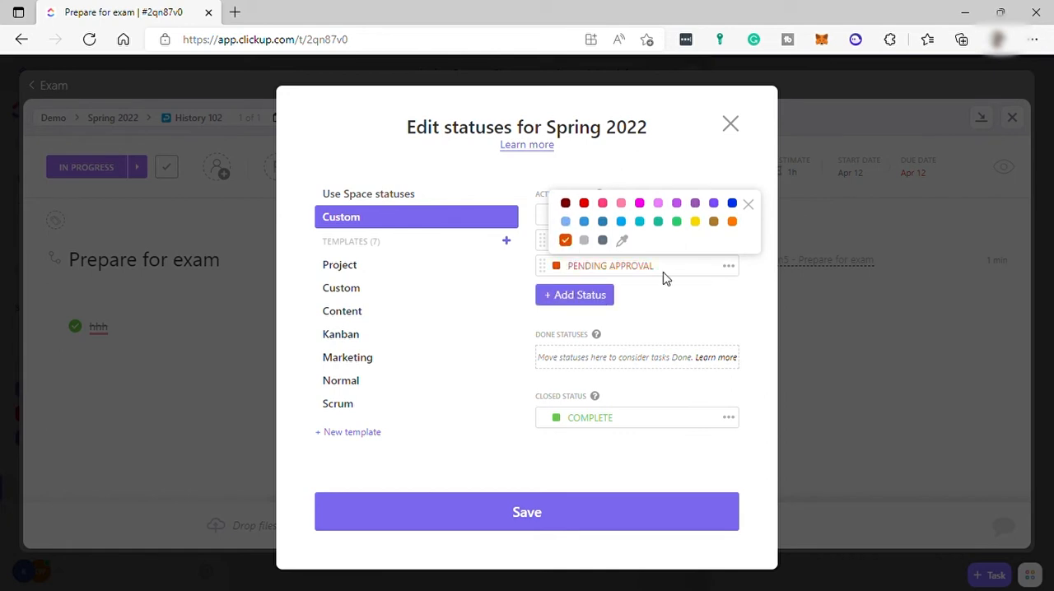
pyautogui.click(571, 510)
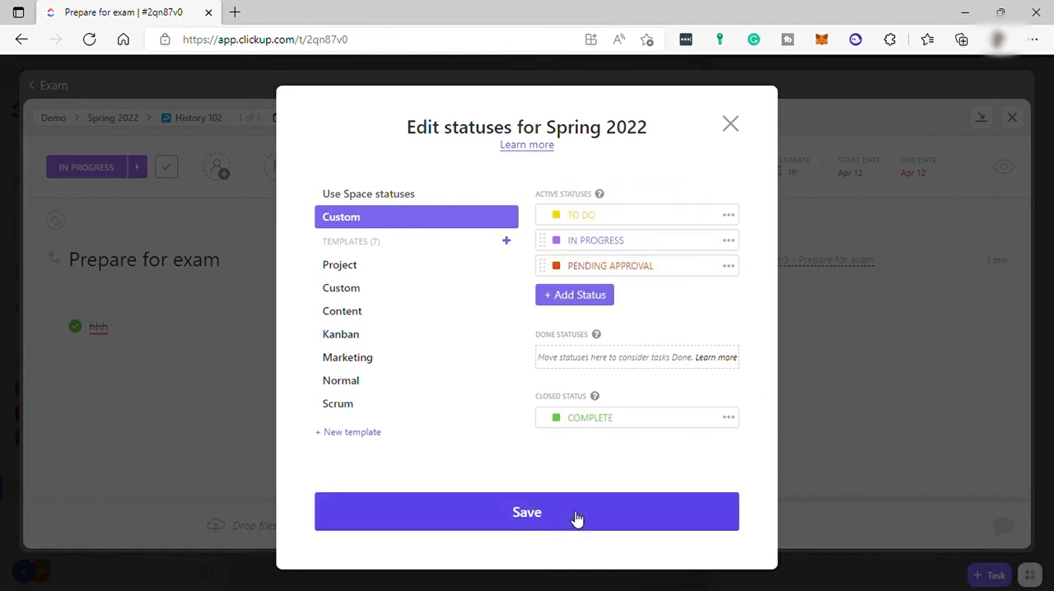
pyautogui.click(505, 511)
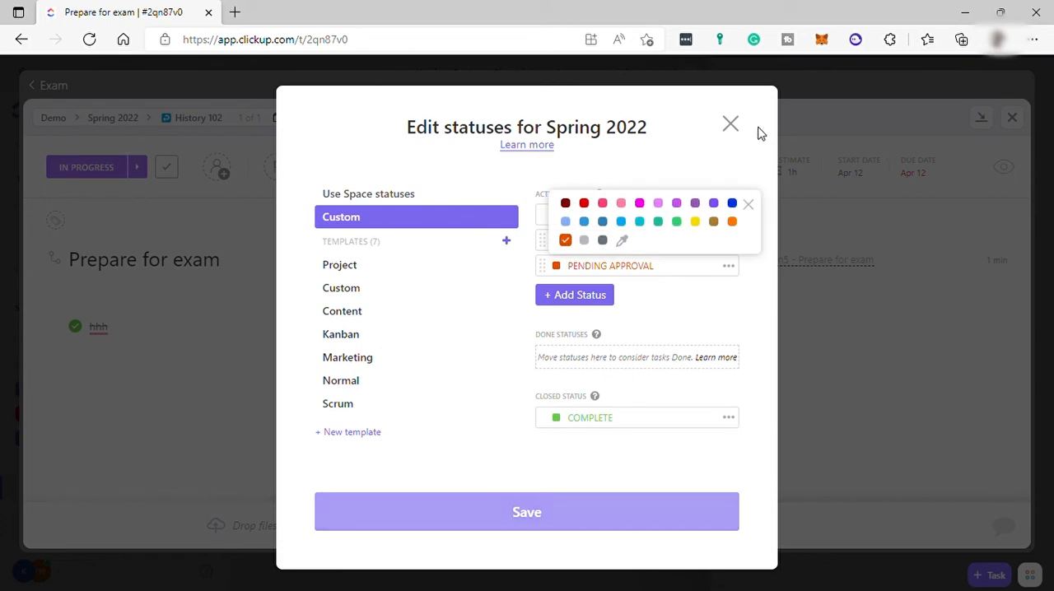
pyautogui.click(731, 127)
# - Set the Prepare for exam subtask's status to PENDING APPROVAL and its priority to Urgent
pyautogui.click(95, 175)
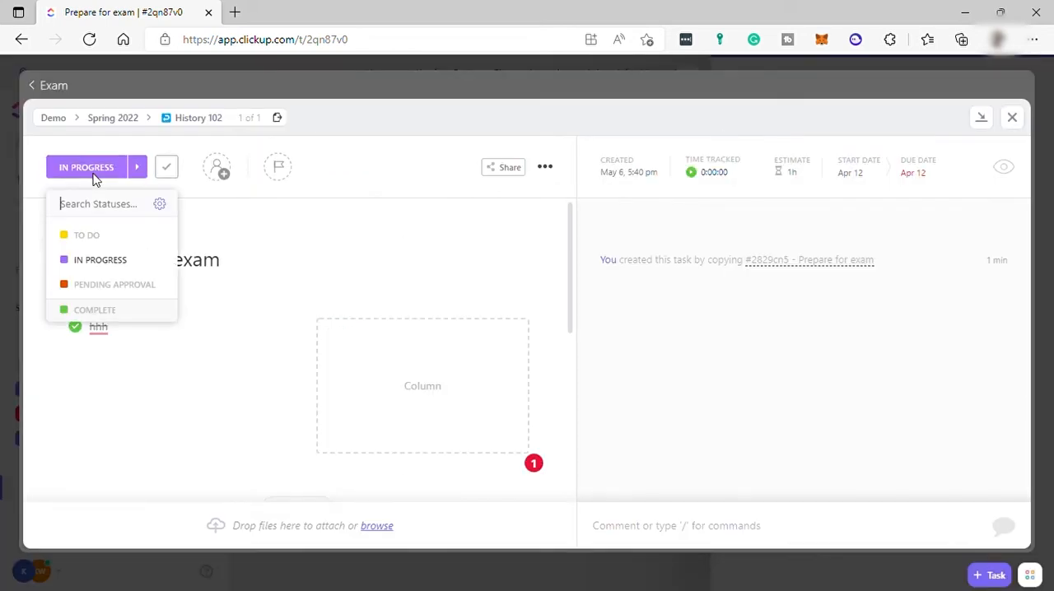
pyautogui.click(113, 285)
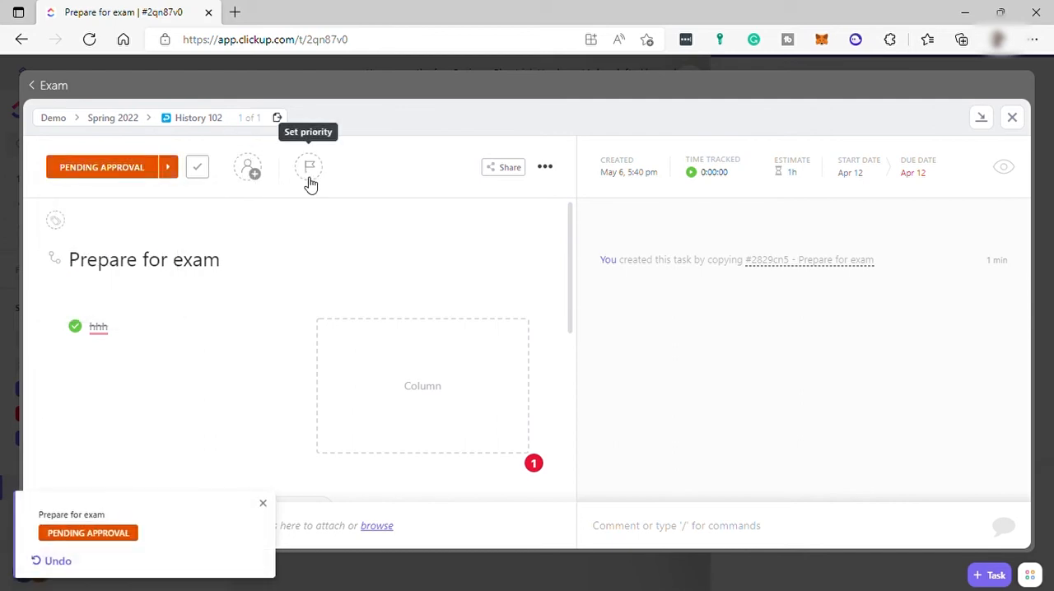
pyautogui.click(252, 172)
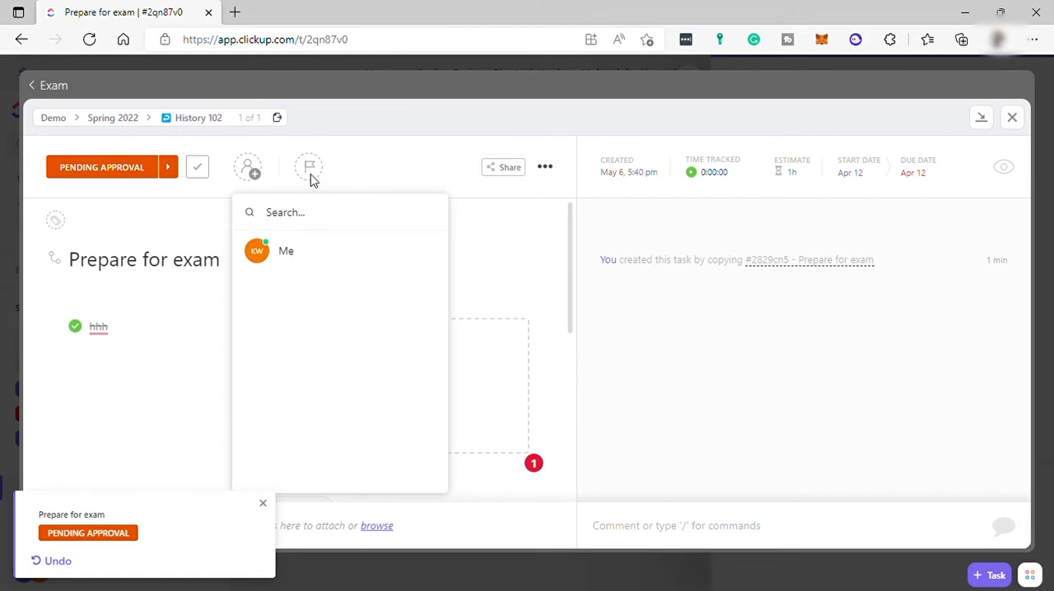
pyautogui.click(312, 179)
pyautogui.click(311, 176)
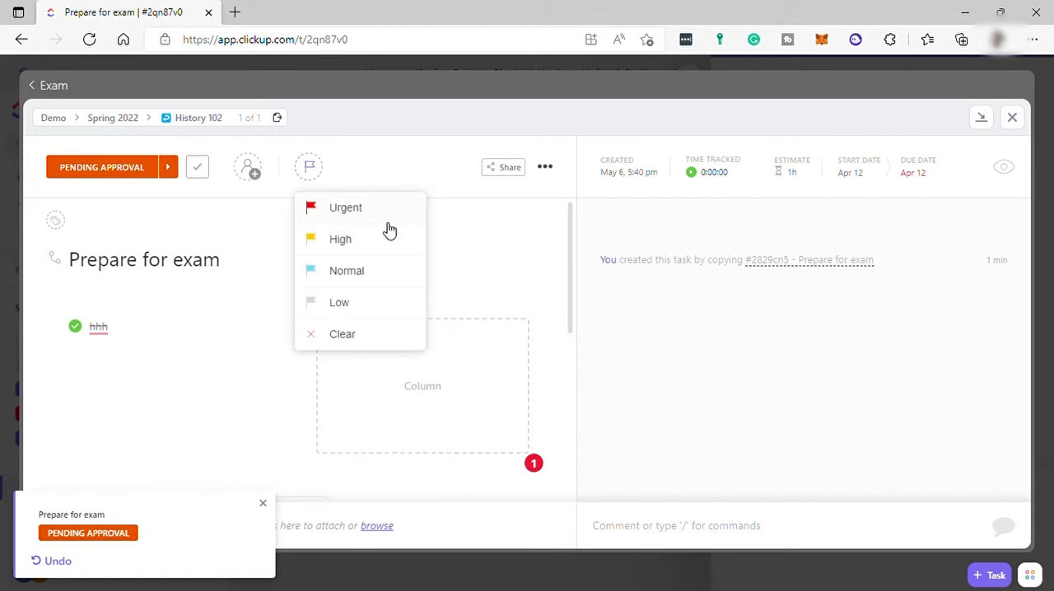
pyautogui.click(365, 207)
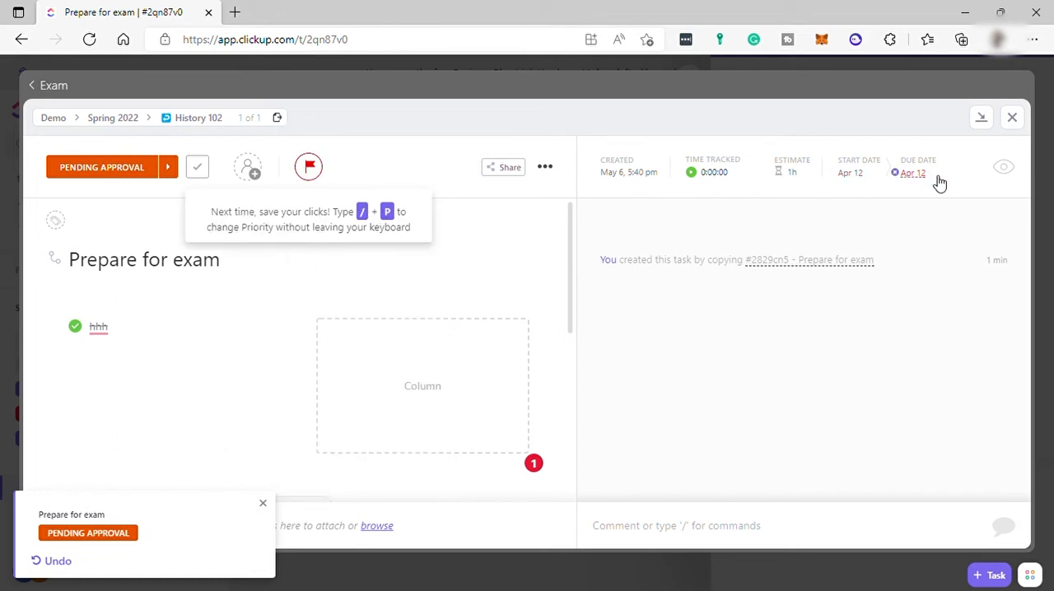
# - View the subtask's time tracking options, then close the subtask
pyautogui.click(730, 178)
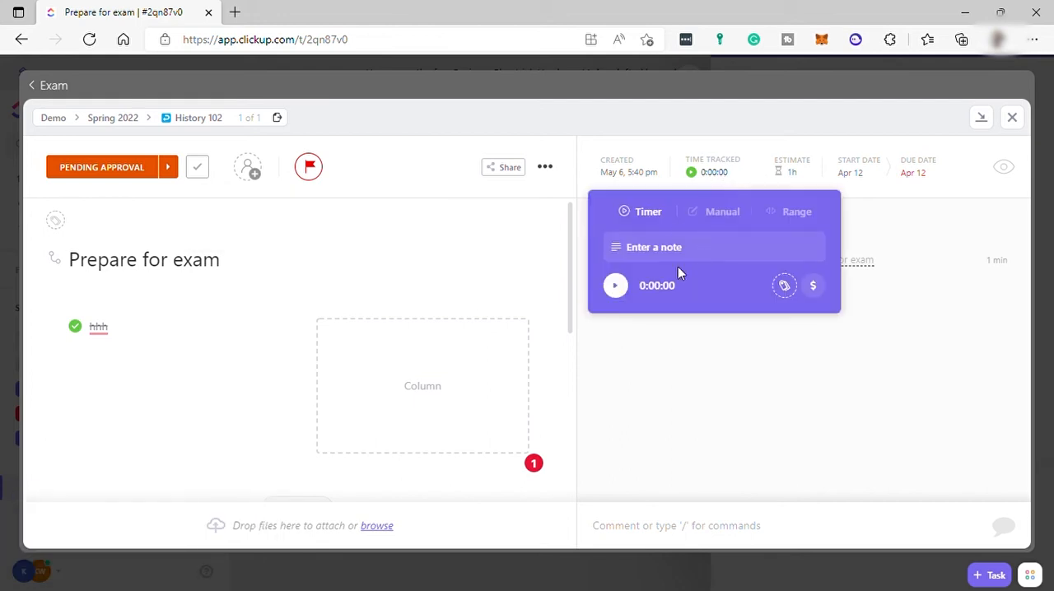
pyautogui.click(865, 221)
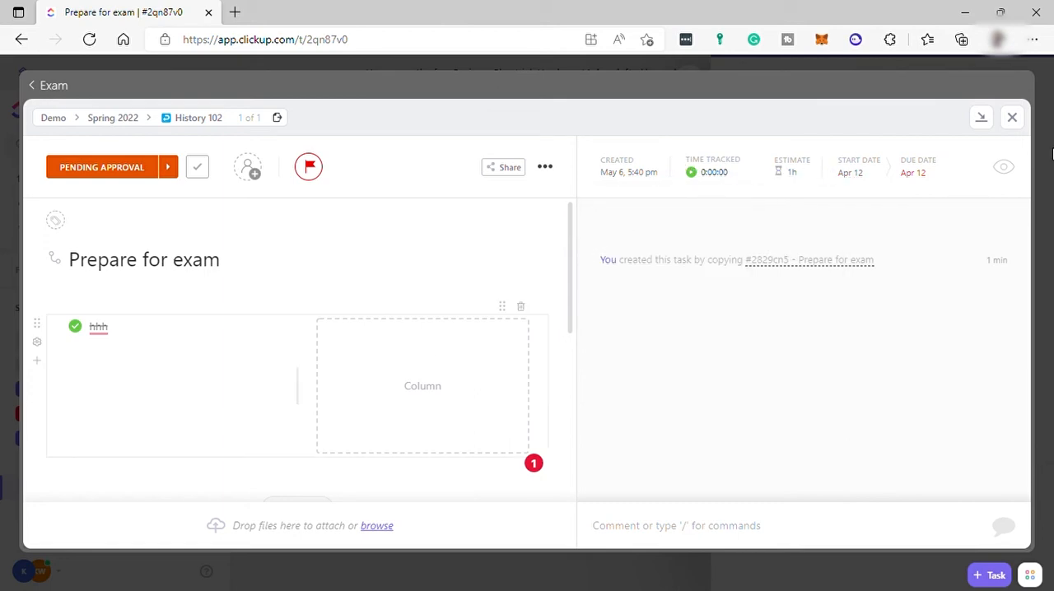
pyautogui.click(1012, 117)
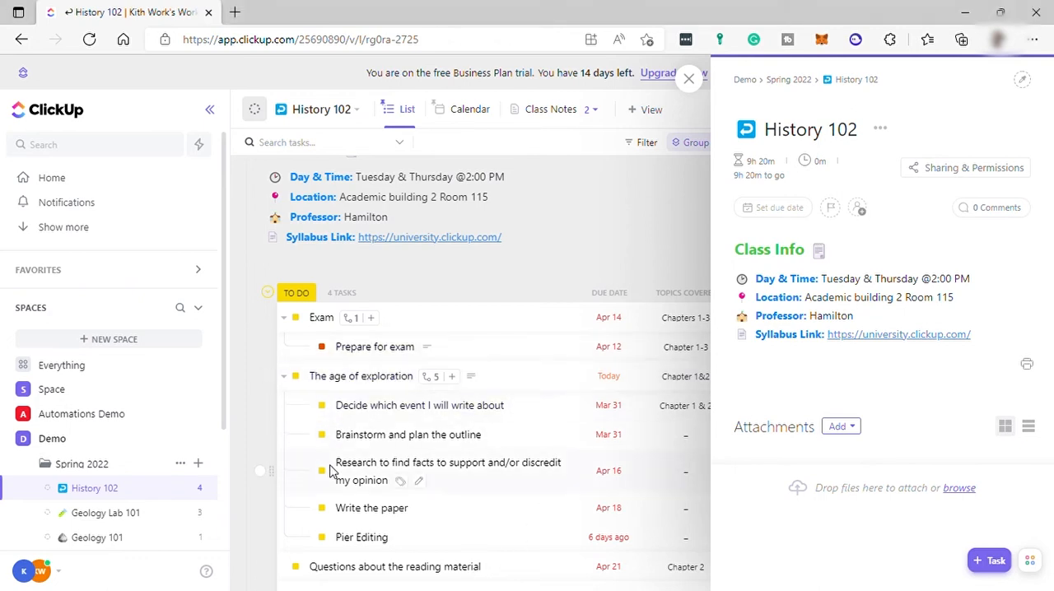
# - Look through the tasks in the History 102 list and close the list's details
pyautogui.scroll(-2, 329, 470)
pyautogui.scroll(-1, 338, 466)
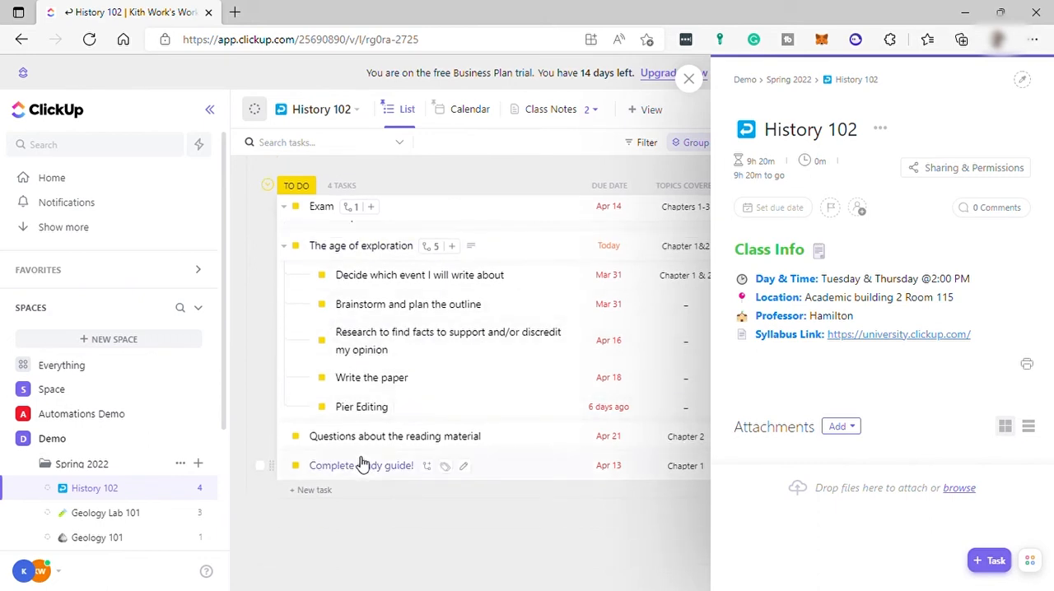
pyautogui.scroll(5, 412, 438)
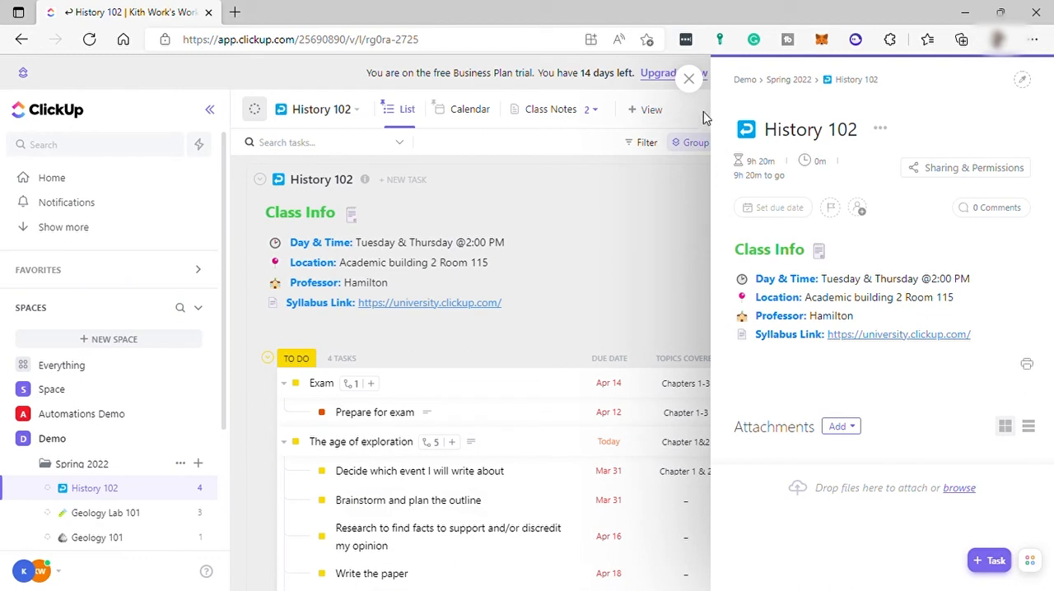
pyautogui.click(688, 78)
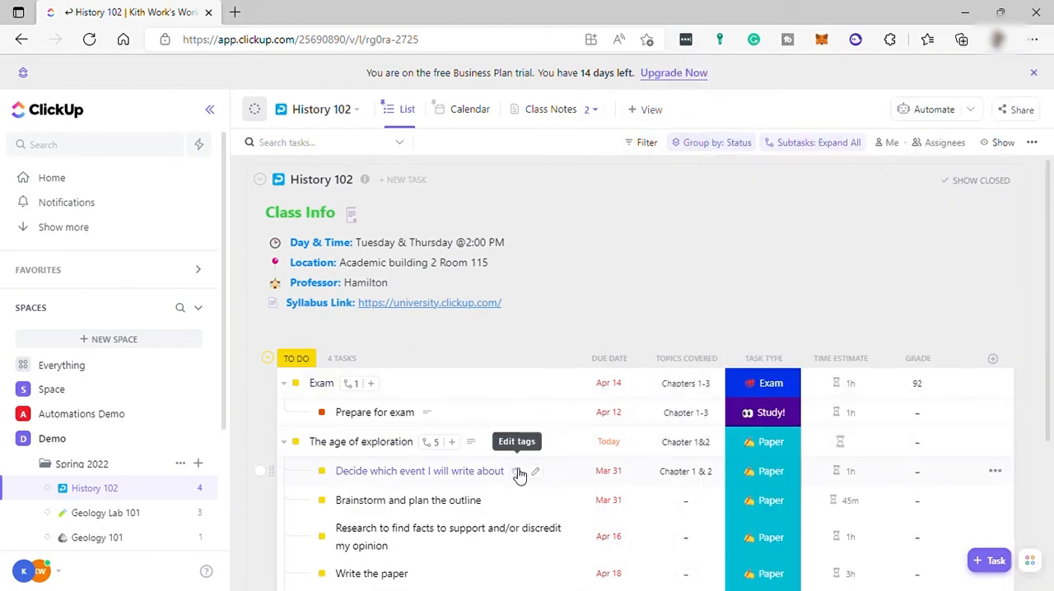
# - Review the Demo Space's folders and lists, and expand the Dashboards section
pyautogui.scroll(-1, 436, 447)
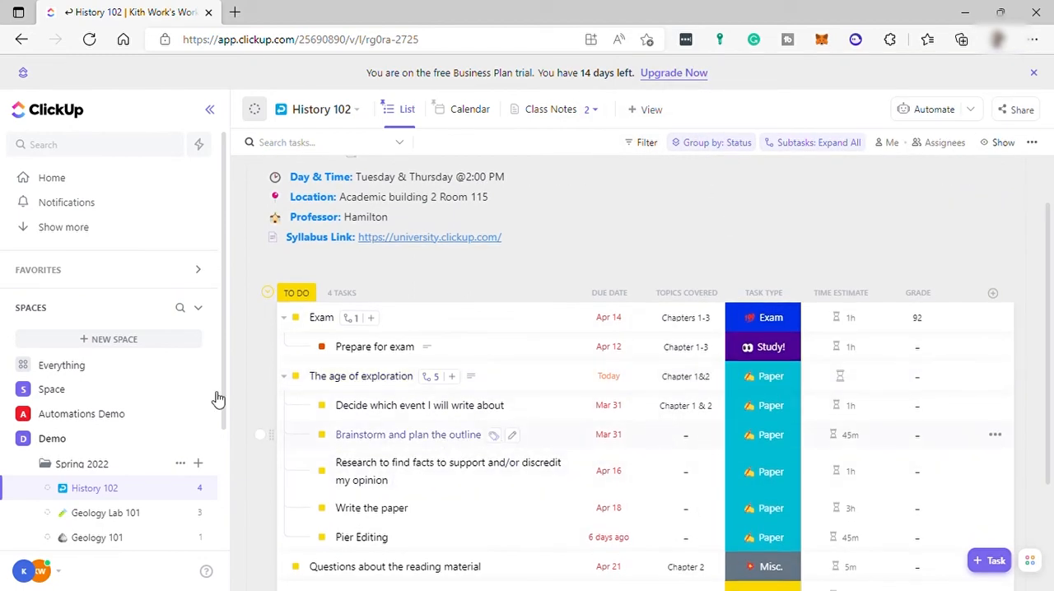
pyautogui.scroll(-1, 140, 391)
pyautogui.scroll(-1, 139, 391)
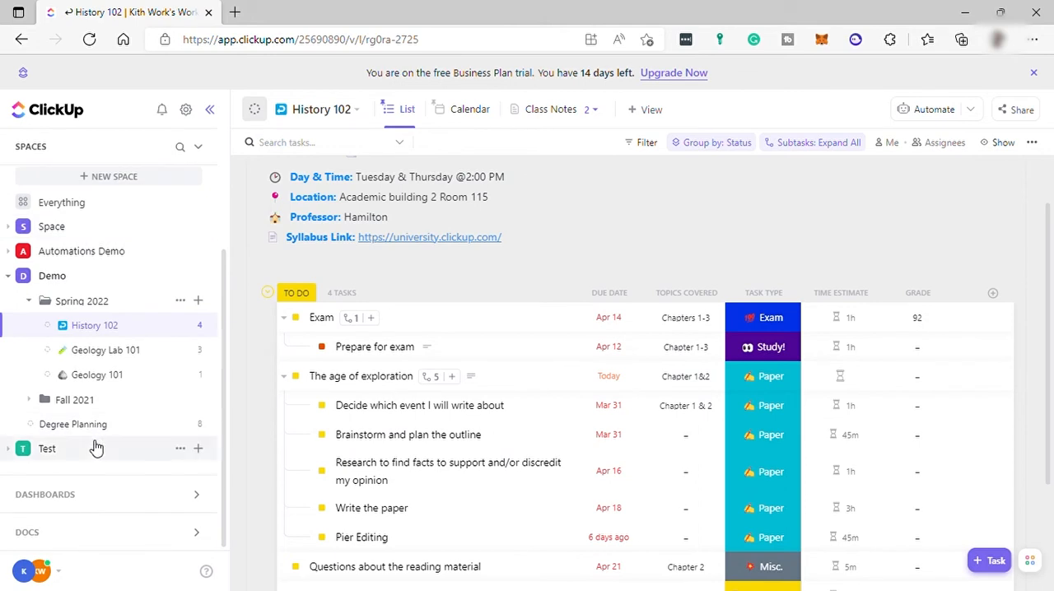
pyautogui.click(96, 494)
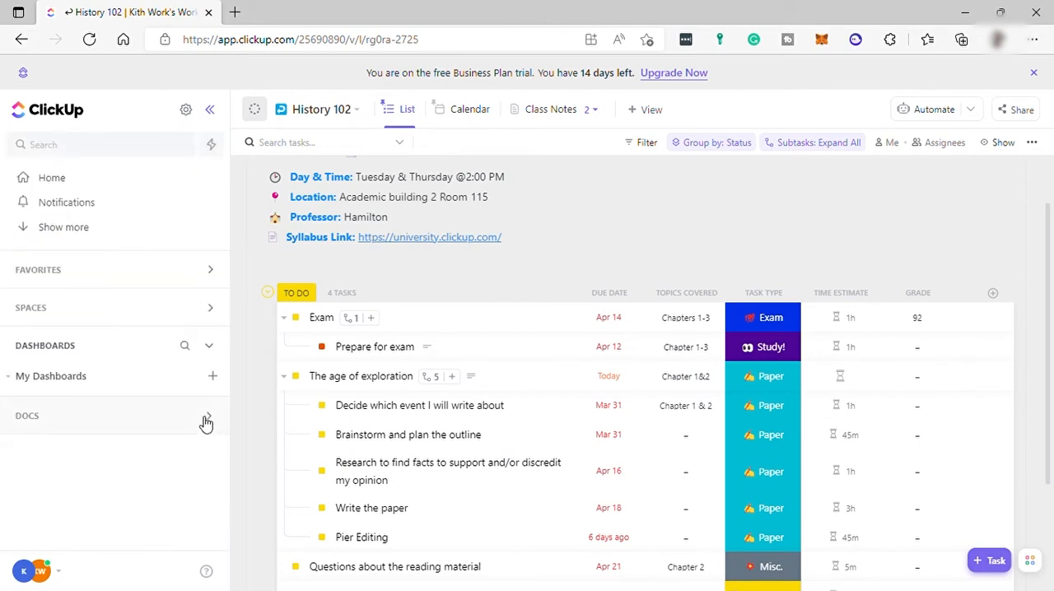
# - Create a dashboard from the Reporting Dashboard template for the History 102 list, covering this month by days
pyautogui.click(220, 378)
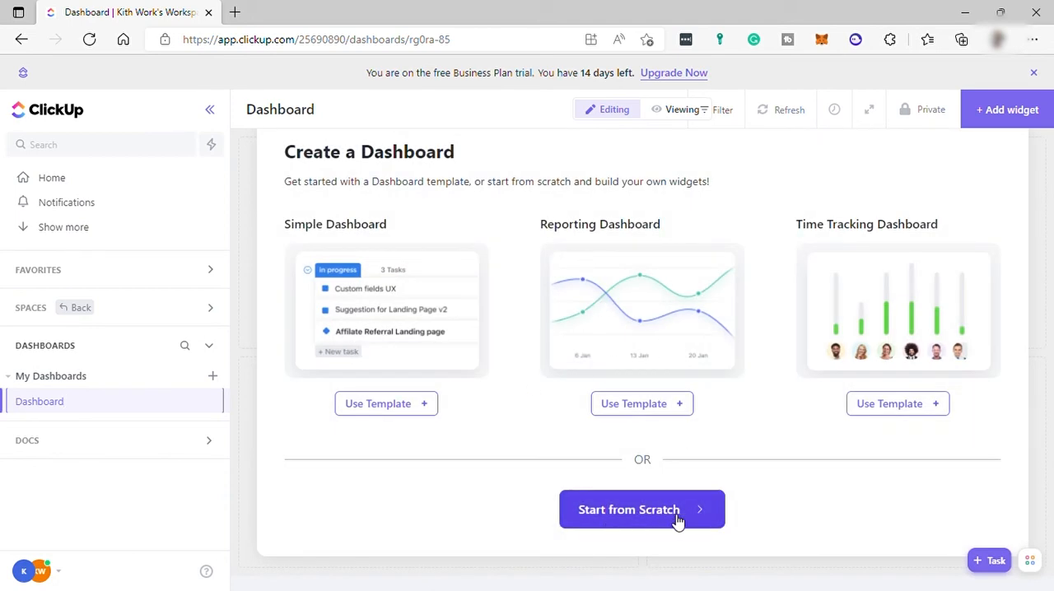
pyautogui.click(641, 408)
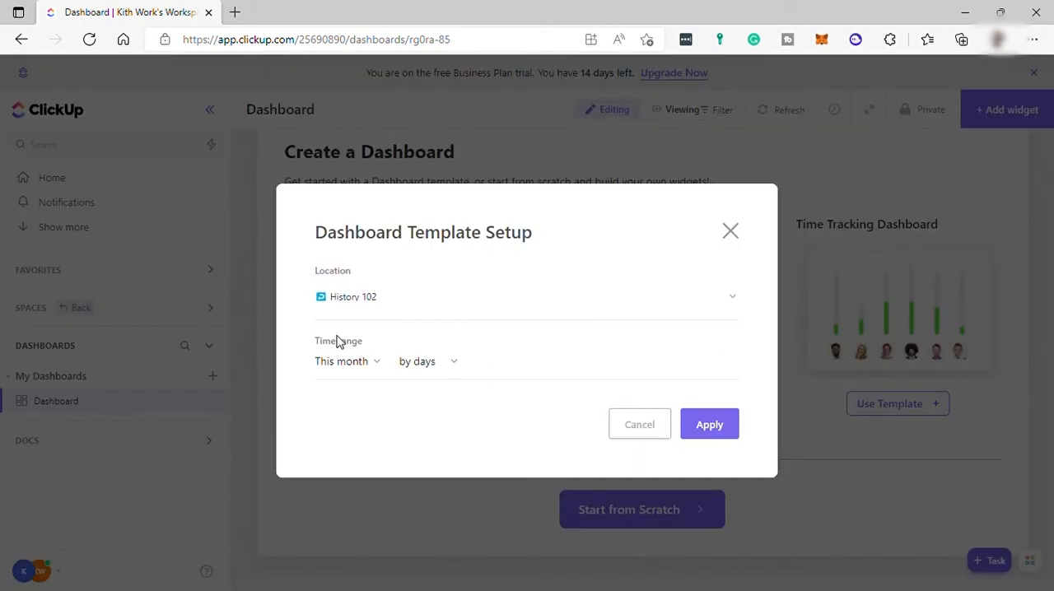
pyautogui.click(710, 424)
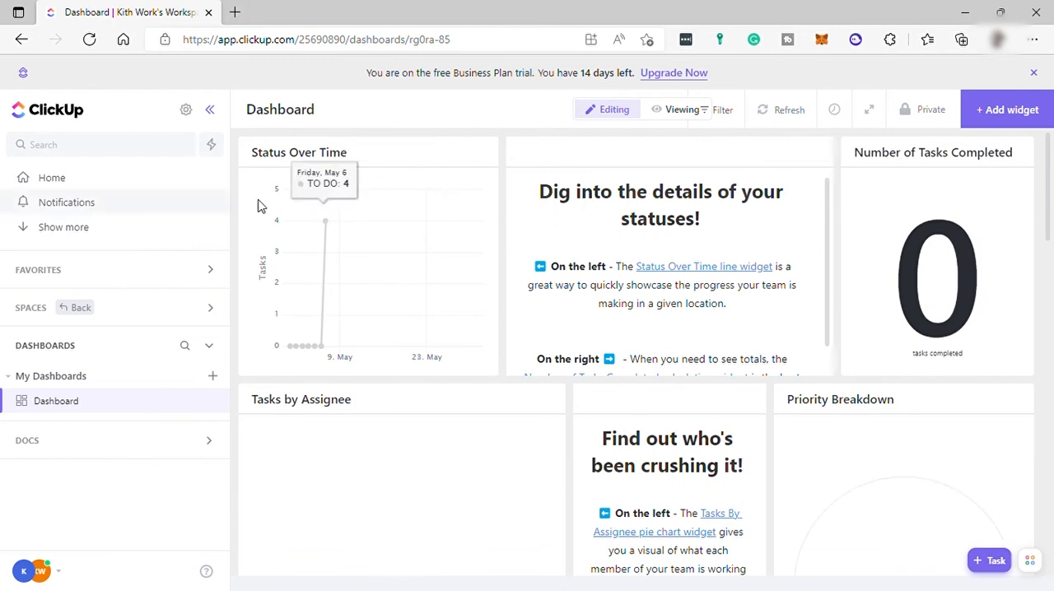
# - Review the options of the Status Over Time and text widgets and the catalogue of widgets available for the dashboard
pyautogui.click(482, 154)
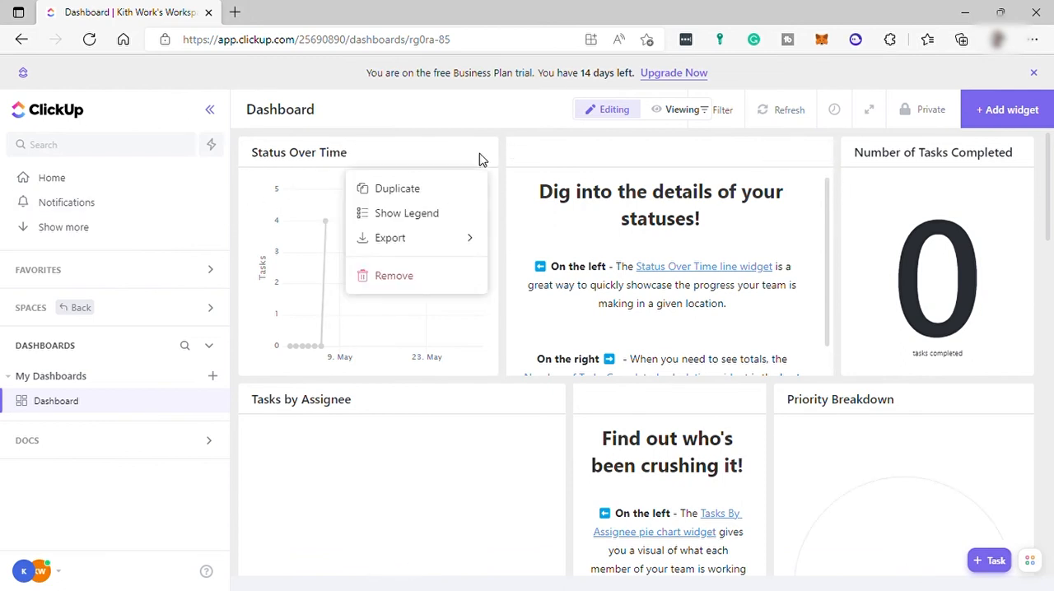
pyautogui.click(527, 137)
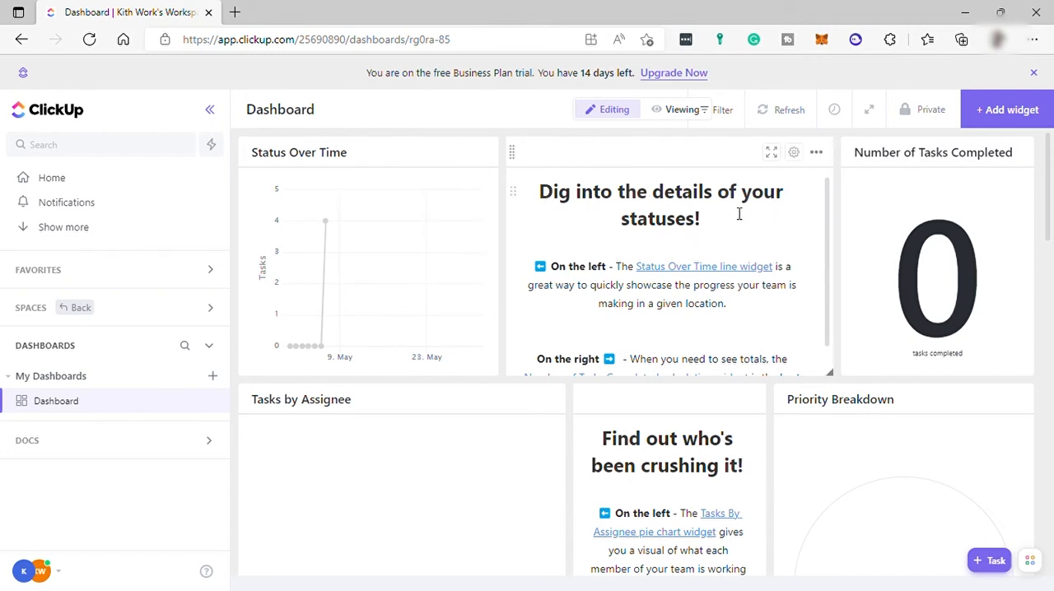
pyautogui.scroll(-2, 503, 343)
pyautogui.scroll(2, 531, 343)
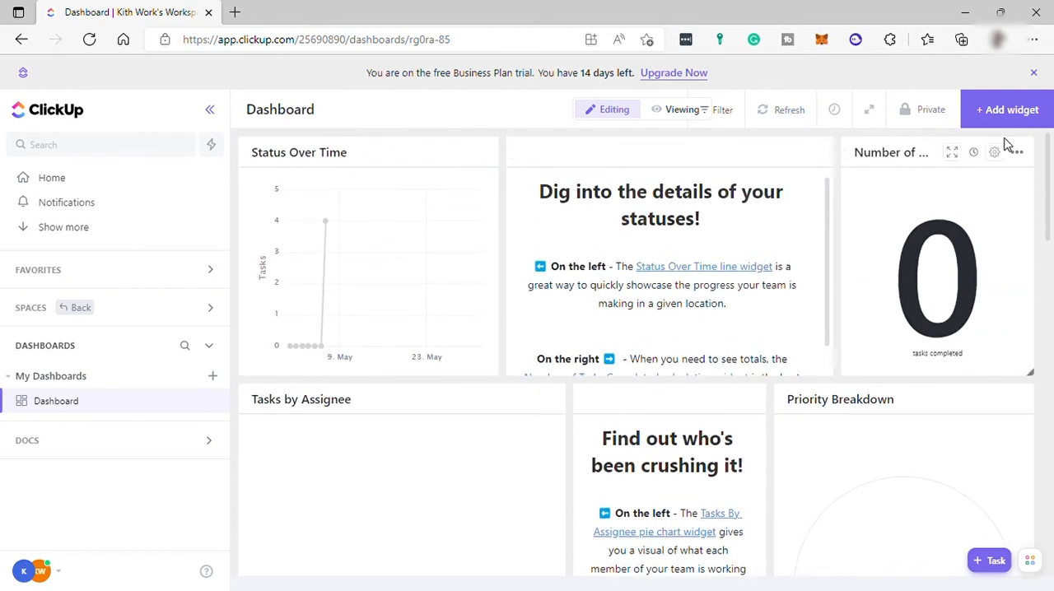
pyautogui.click(1000, 121)
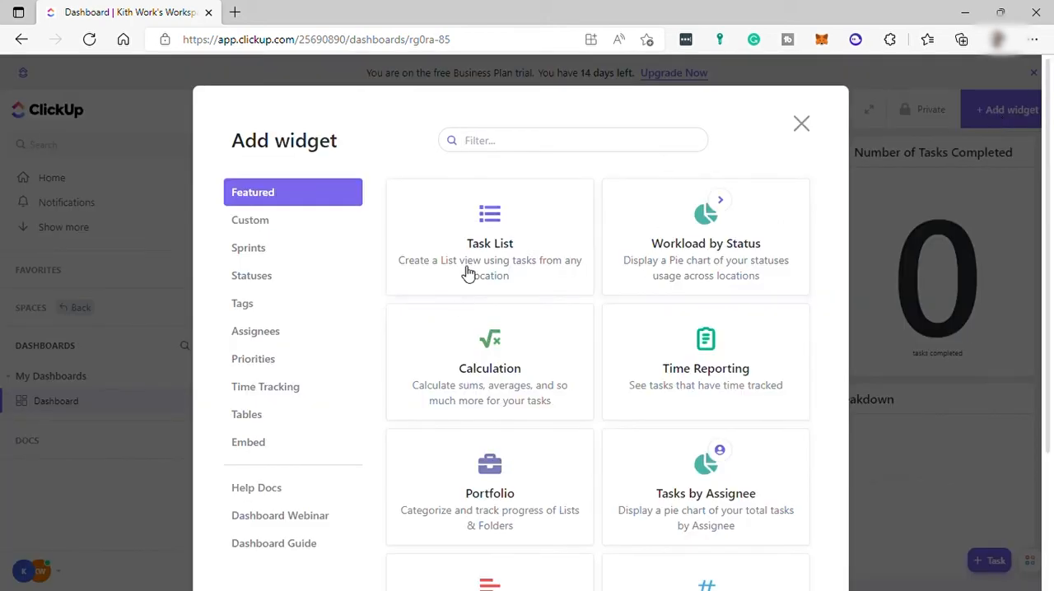
pyautogui.click(801, 124)
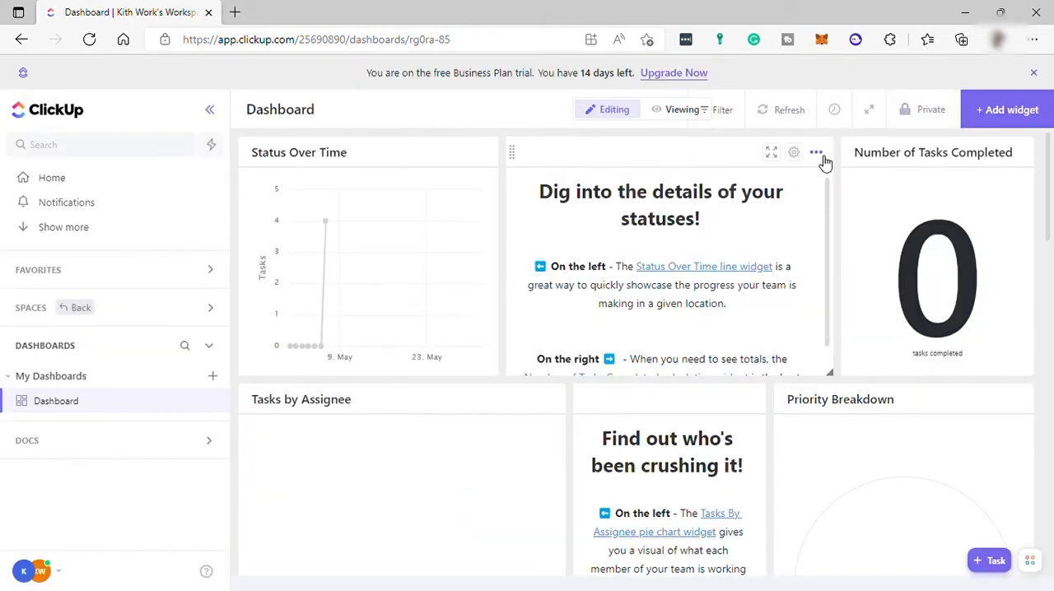
pyautogui.click(817, 154)
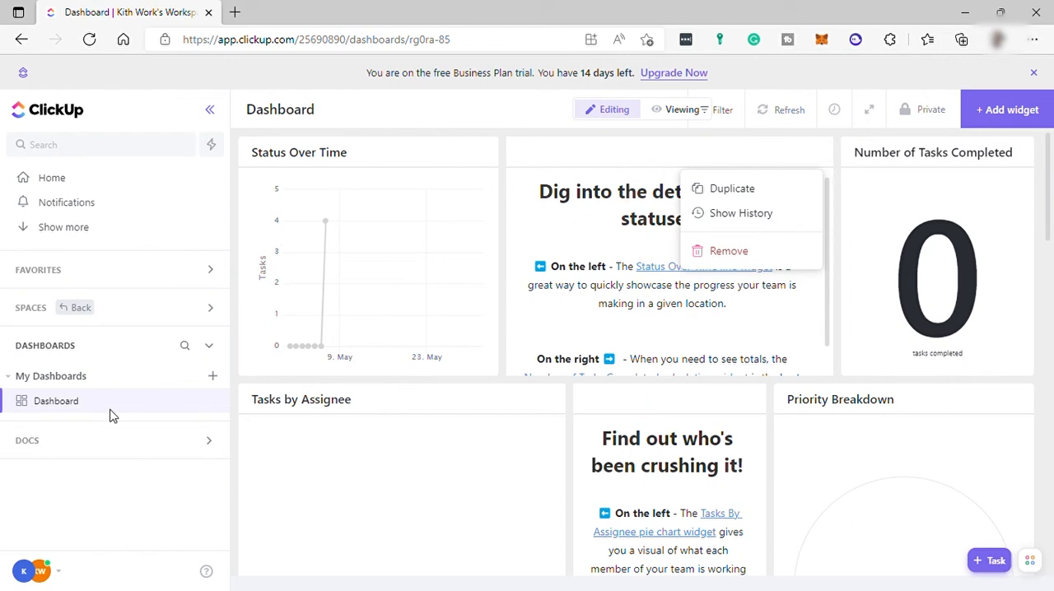
pyautogui.click(84, 446)
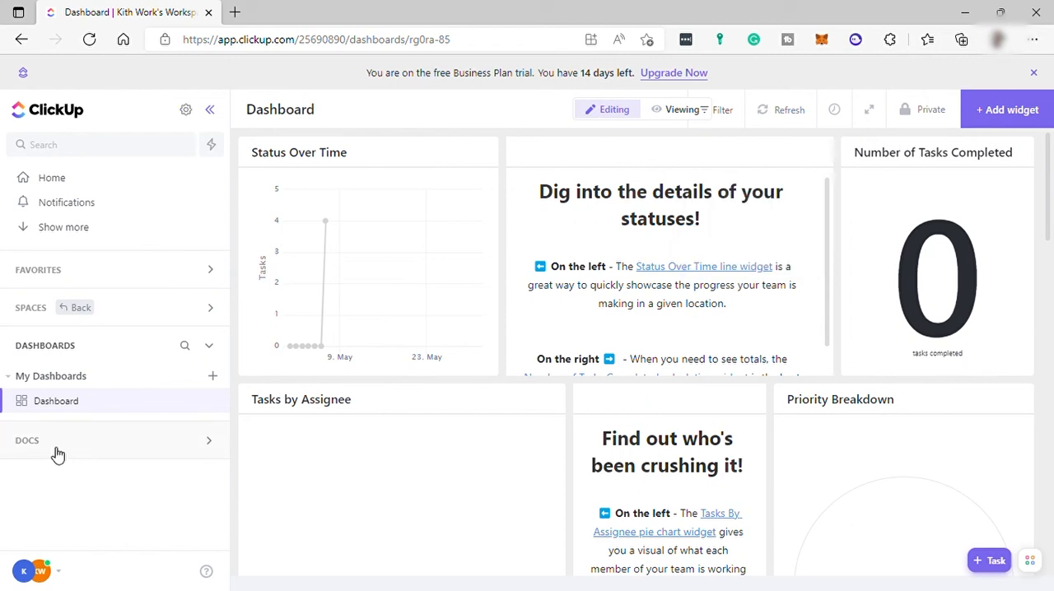
# - Expand the Docs section and view the private Docs, then all Docs in the workspace
pyautogui.click(82, 442)
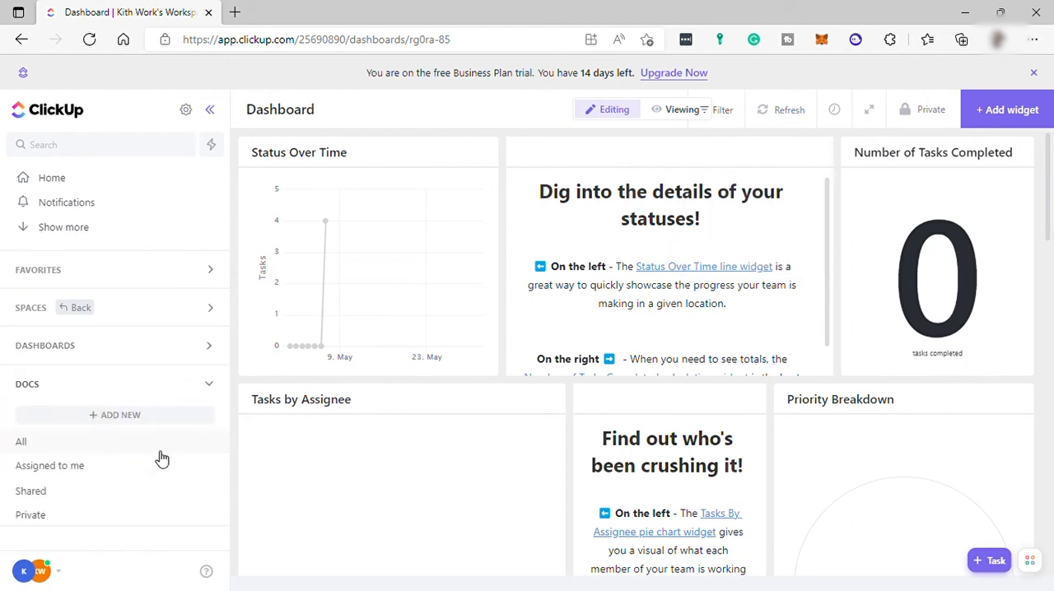
pyautogui.click(96, 515)
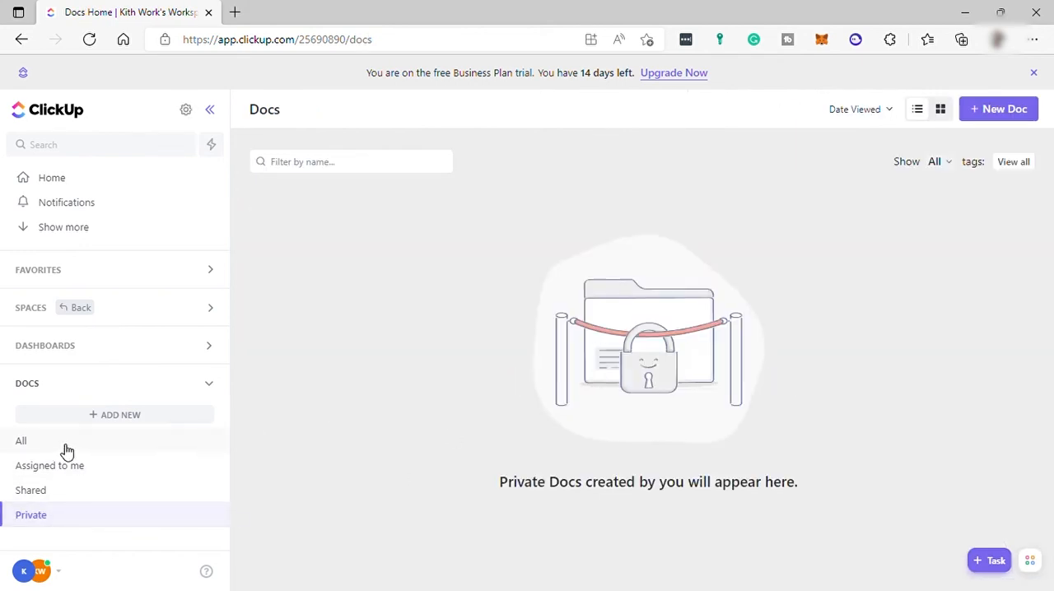
pyautogui.click(67, 451)
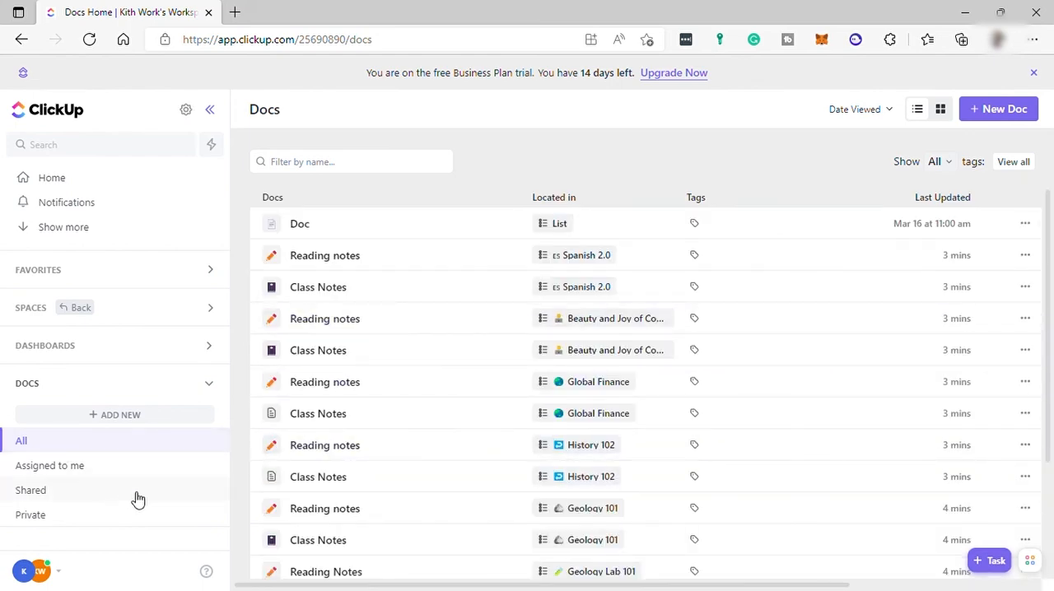
# - Return to the Demo Space and browse its automation builder, including the Statuses and Dates templates, then close the automations
pyautogui.click(102, 311)
pyautogui.click(61, 319)
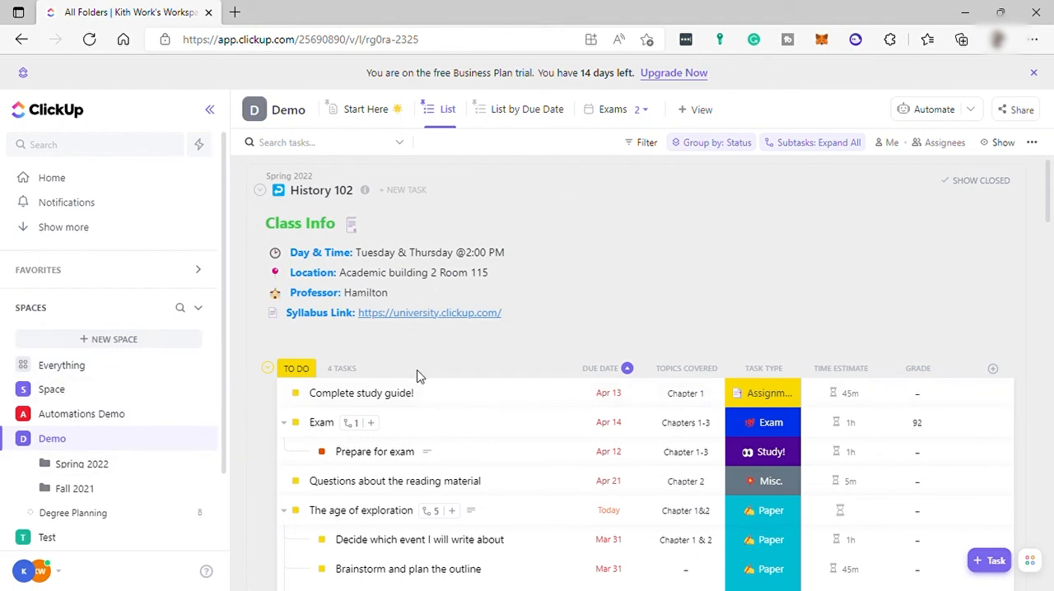
pyautogui.click(947, 113)
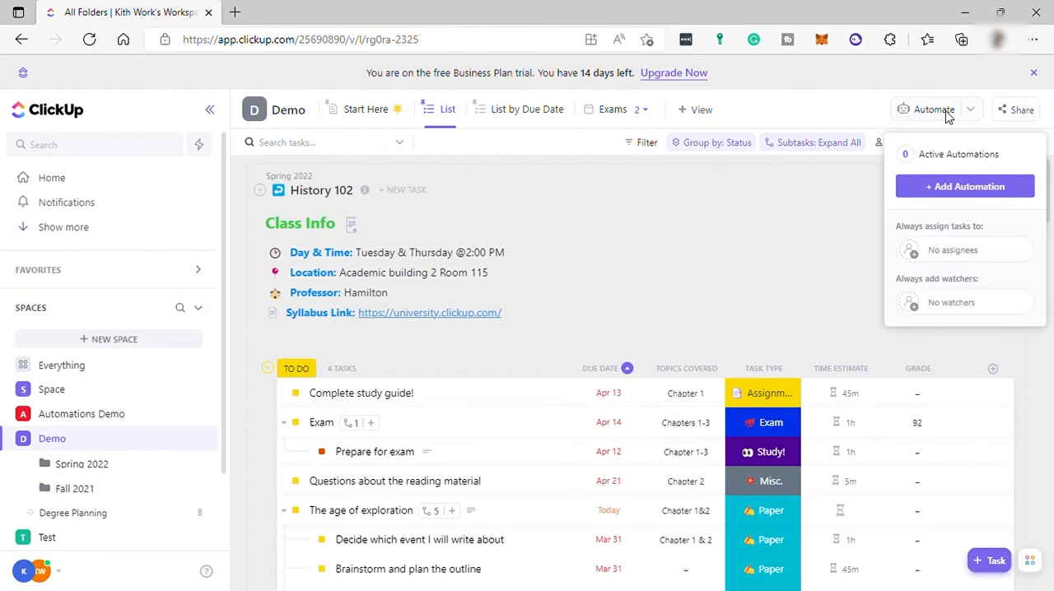
pyautogui.click(971, 190)
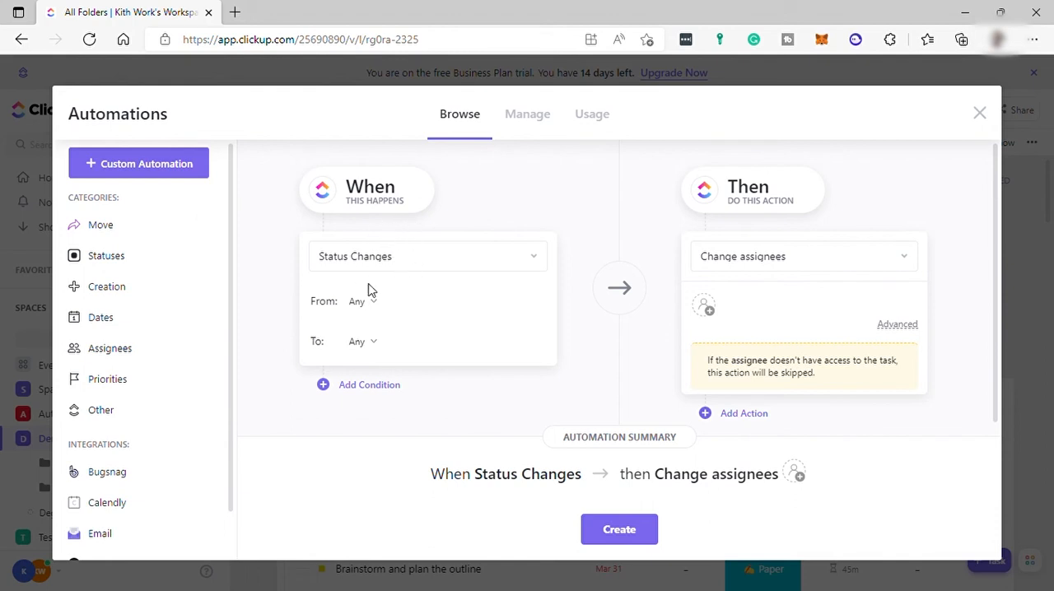
pyautogui.click(143, 262)
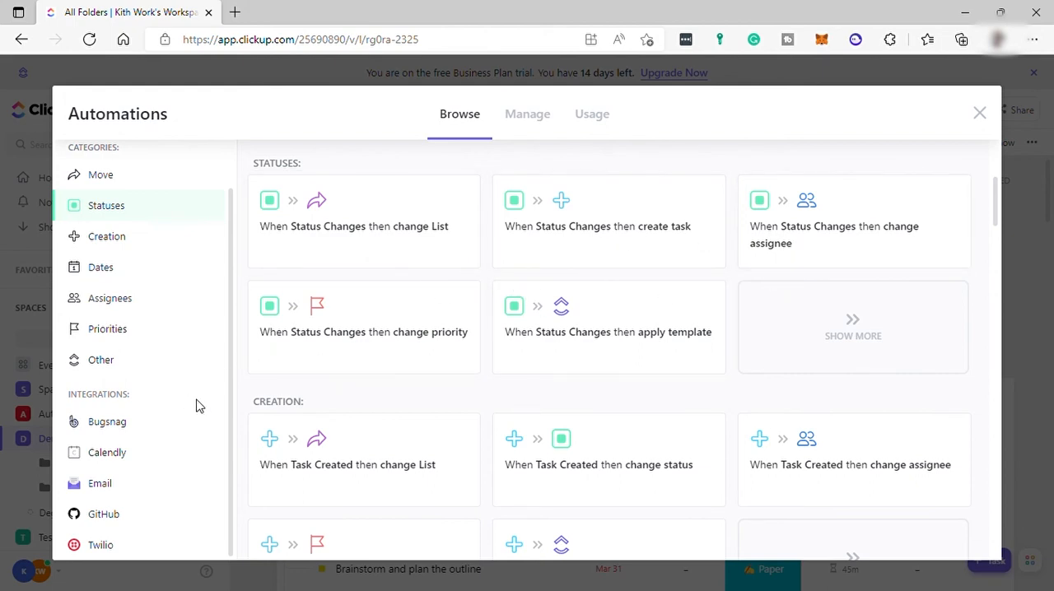
pyautogui.click(95, 282)
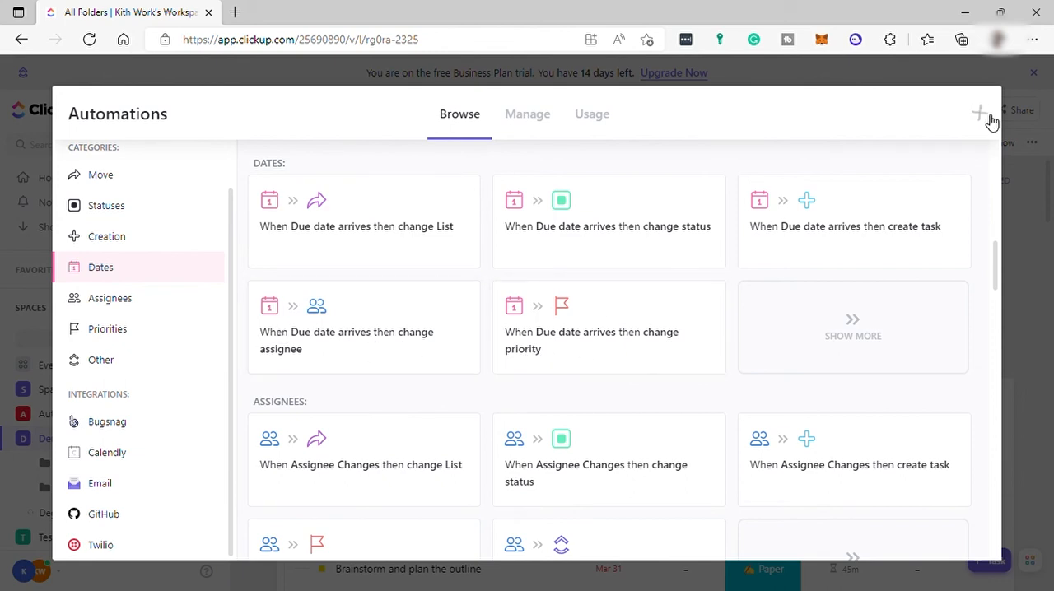
pyautogui.press('Escape')
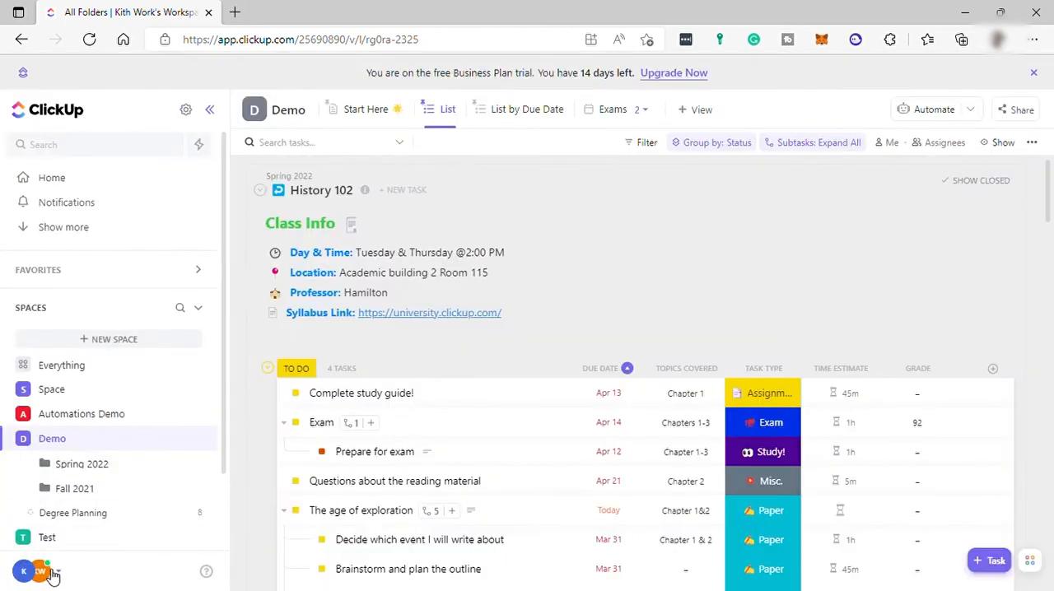
# - View the deleted items in the workspace's Trash, then return to the Demo Space
pyautogui.click(53, 574)
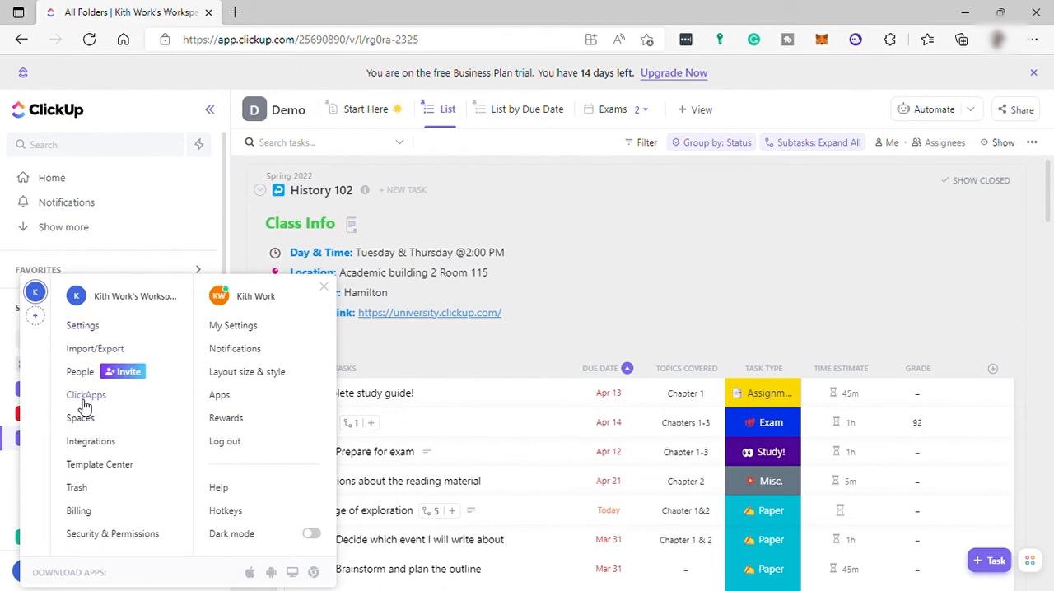
pyautogui.click(88, 492)
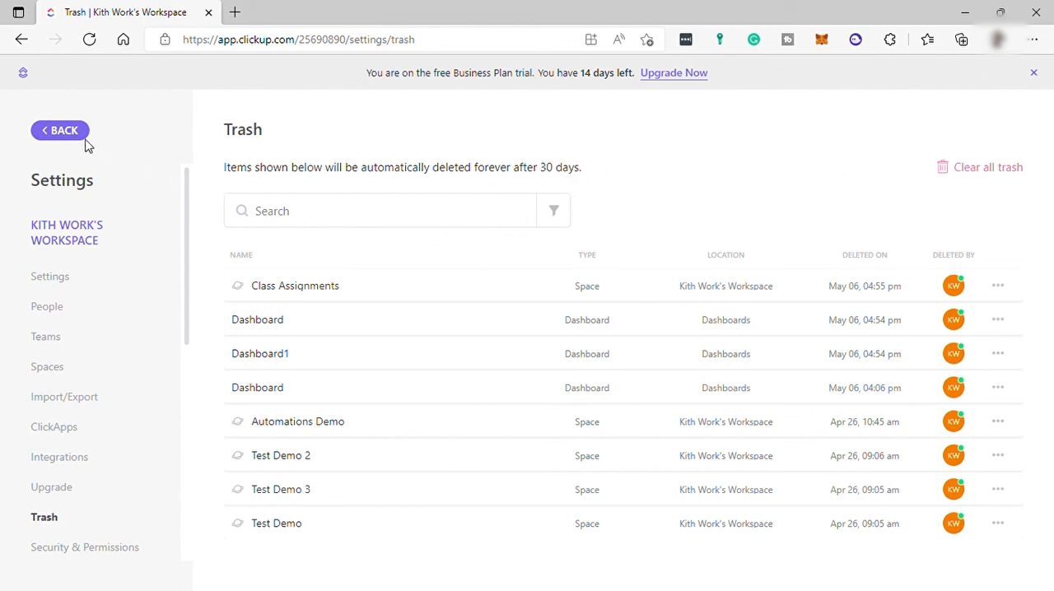
pyautogui.click(65, 132)
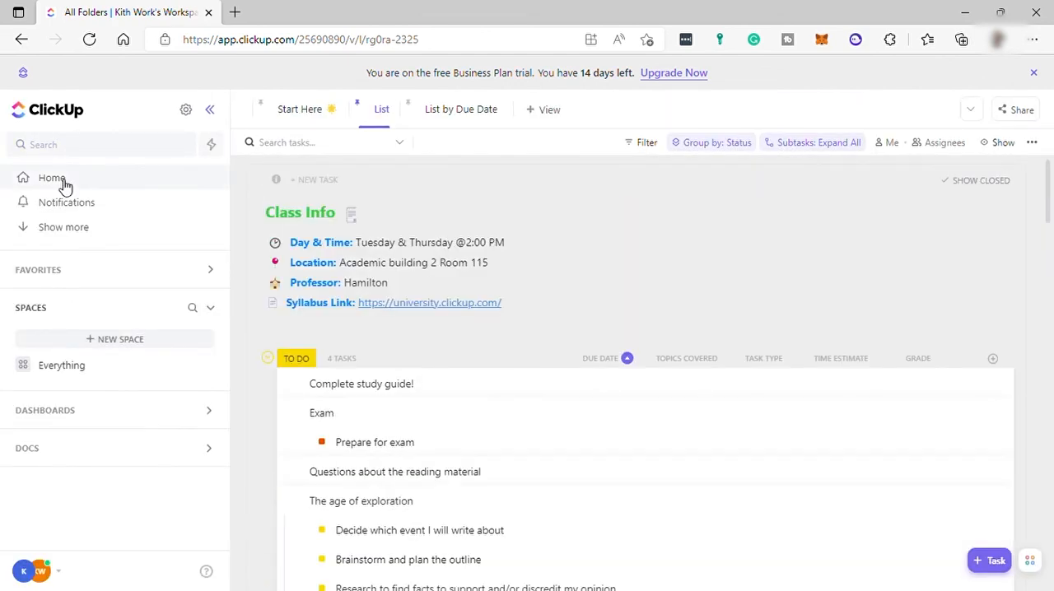
# - Open the Home page and look over its Trending, My Work and Agenda sections
pyautogui.click(64, 183)
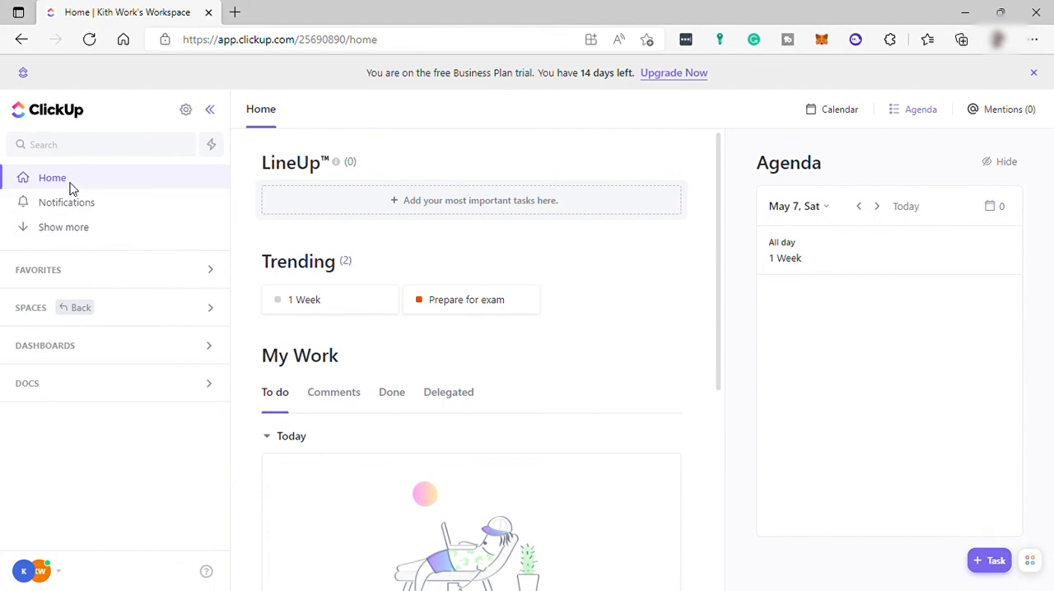
pyautogui.scroll(-3, 430, 368)
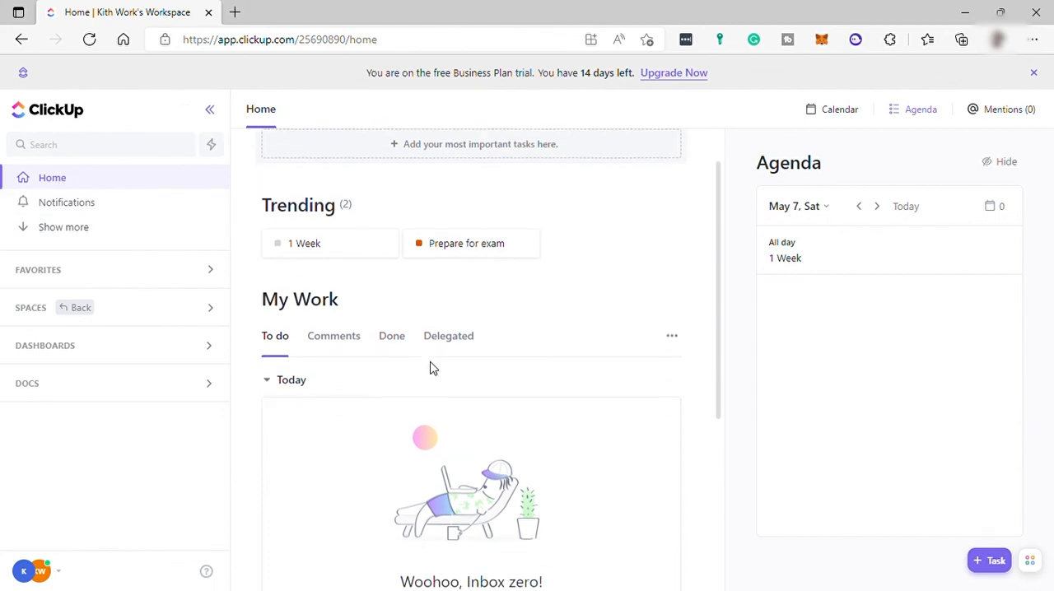